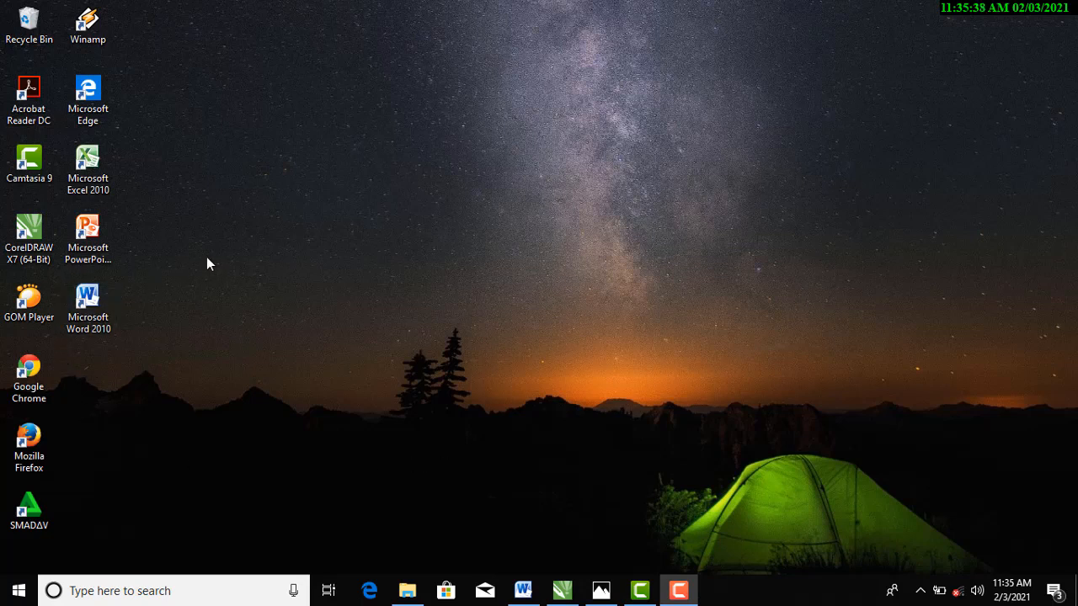
Open CorelDRAW X7 and start a new document named "latihan 1"
{"action": "left_click", "coordinate": [28, 235]}
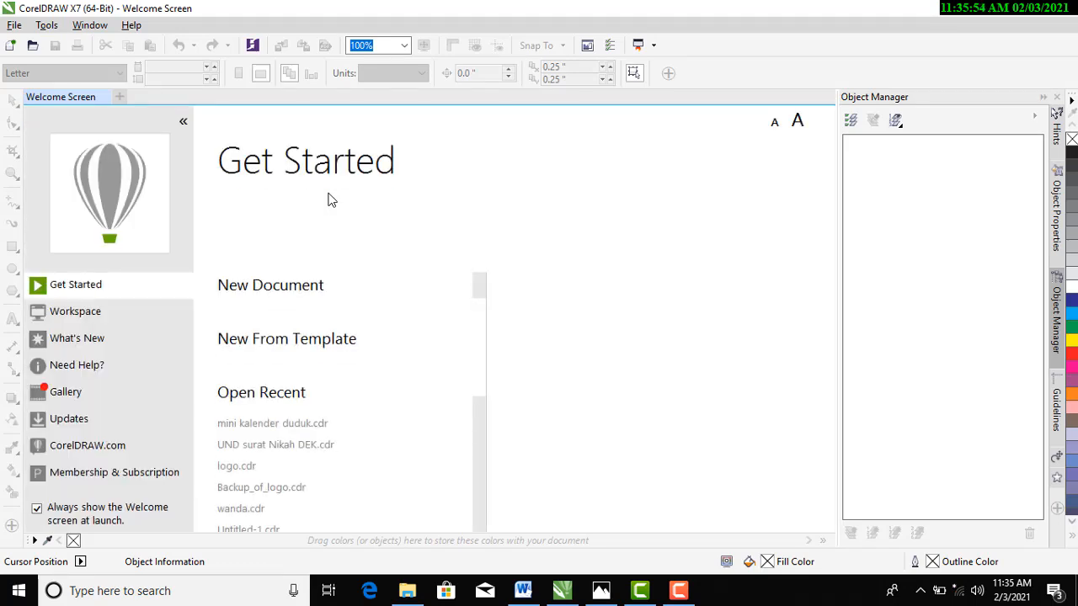
{"action": "left_click", "coordinate": [294, 290]}
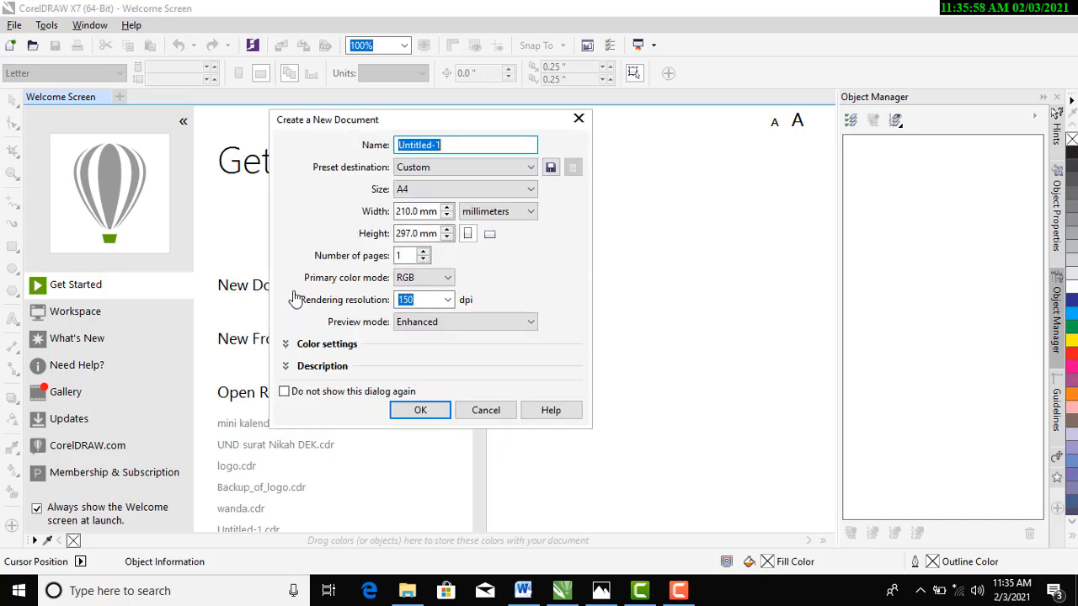
{"action": "left_click", "coordinate": [447, 148]}
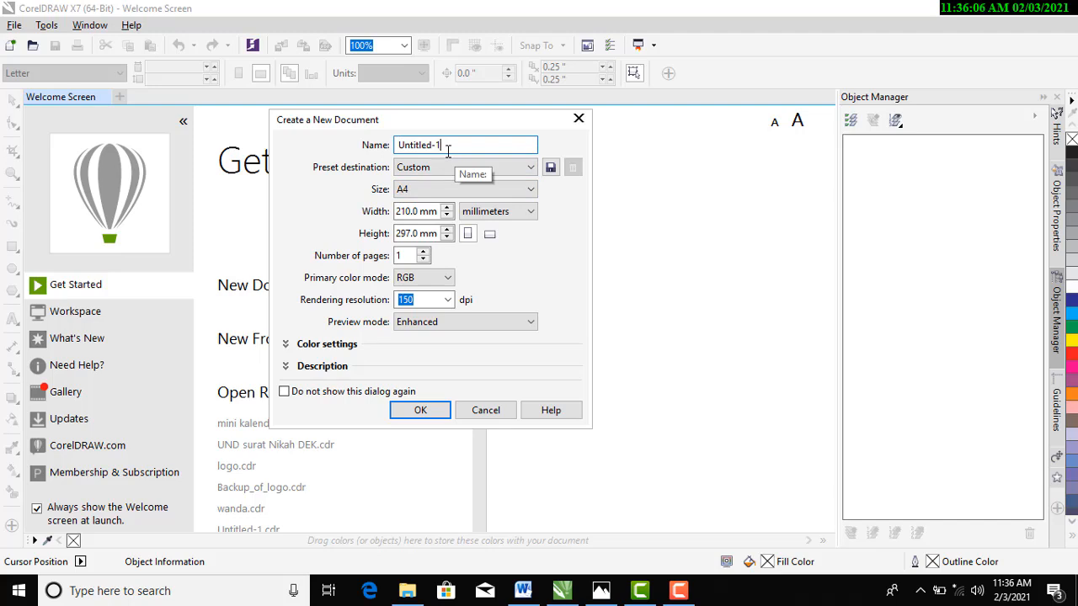
{"action": "key", "text": "BackSpace"}
{"action": "key", "text": "BackSpace"}
{"action": "key", "text": "BackSpace"}
{"action": "key", "text": "BackSpace"}
{"action": "key", "text": "BackSpace"}
{"action": "key", "text": "BackSpace"}
{"action": "key", "text": "BackSpace"}
{"action": "key", "text": "BackSpace"}
{"action": "key", "text": "BackSpace"}
{"action": "key", "text": "BackSpace"}
{"action": "type", "text": "latihan 1"}
Look through the available page sizes and choose A4 for the new document
{"action": "left_click", "coordinate": [417, 190]}
{"action": "left_click", "coordinate": [432, 191]}
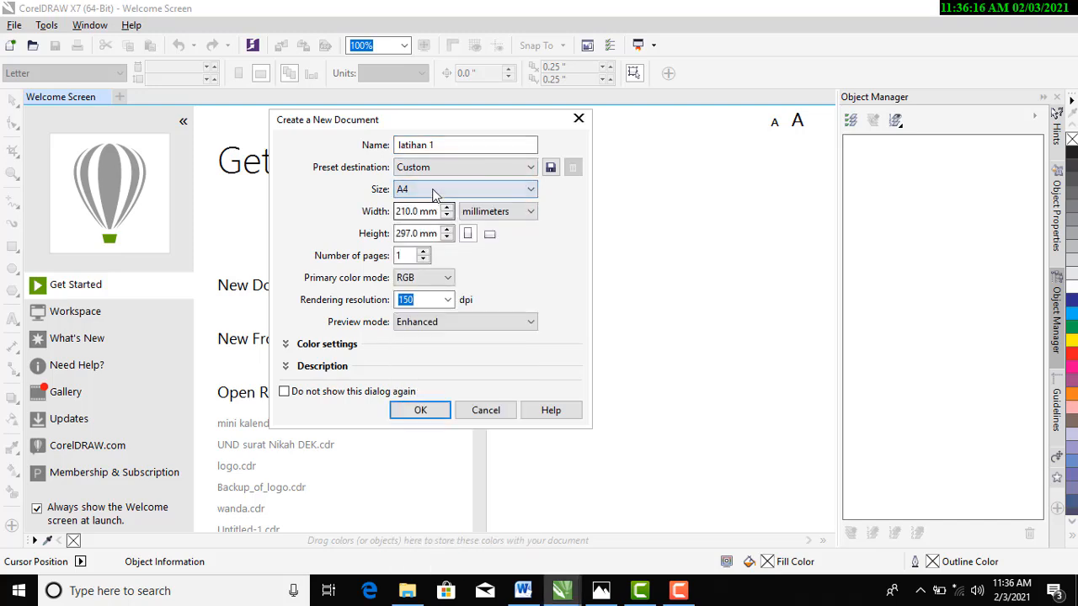
{"action": "left_click", "coordinate": [433, 190]}
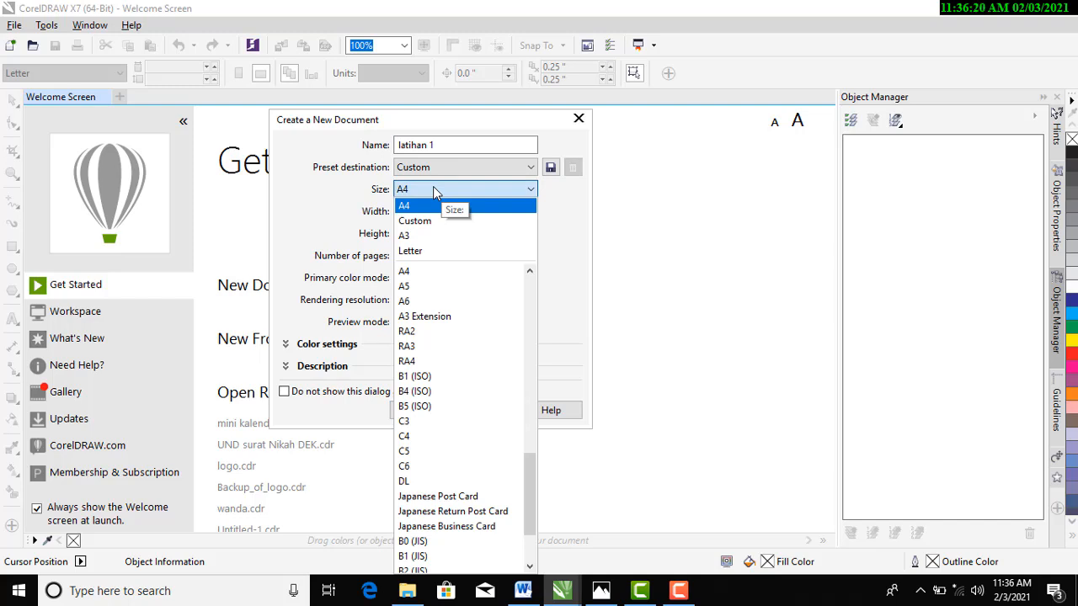
{"action": "scroll", "coordinate": [412, 510], "scroll_direction": "down", "scroll_amount": 2}
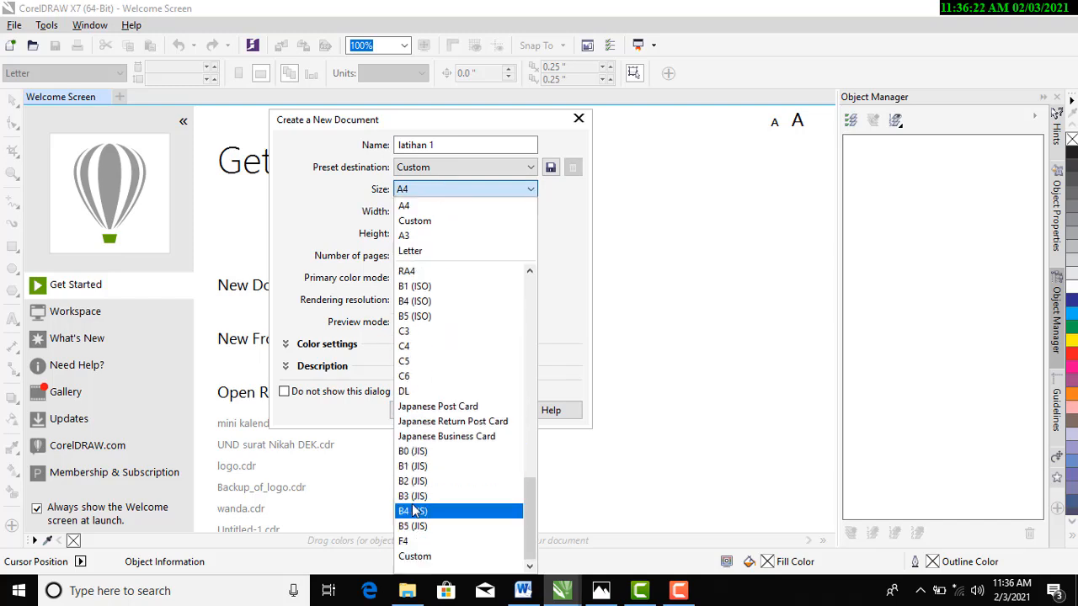
{"action": "scroll", "coordinate": [413, 511], "scroll_direction": "up", "scroll_amount": 5}
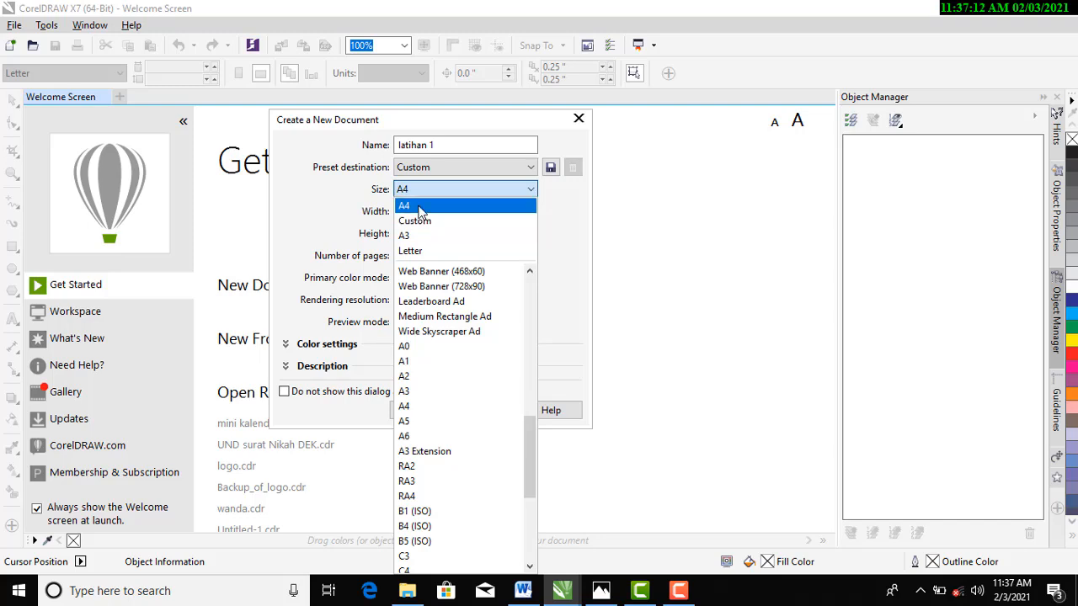
{"action": "left_click", "coordinate": [419, 209]}
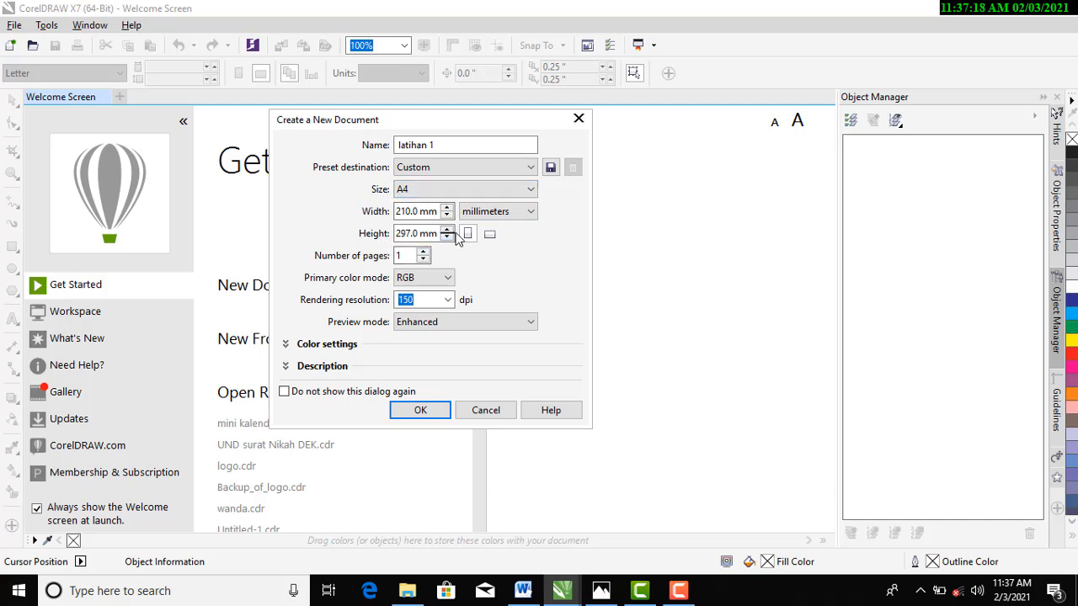
Set the new document's units to millimeters and its page orientation to portrait
{"action": "left_click", "coordinate": [530, 211]}
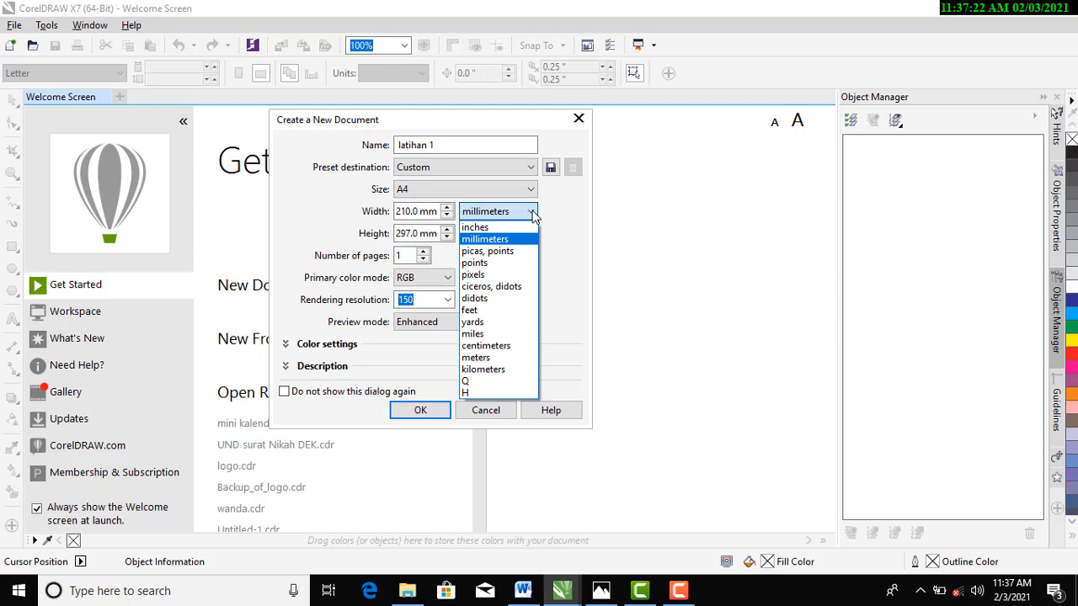
{"action": "left_click", "coordinate": [533, 212]}
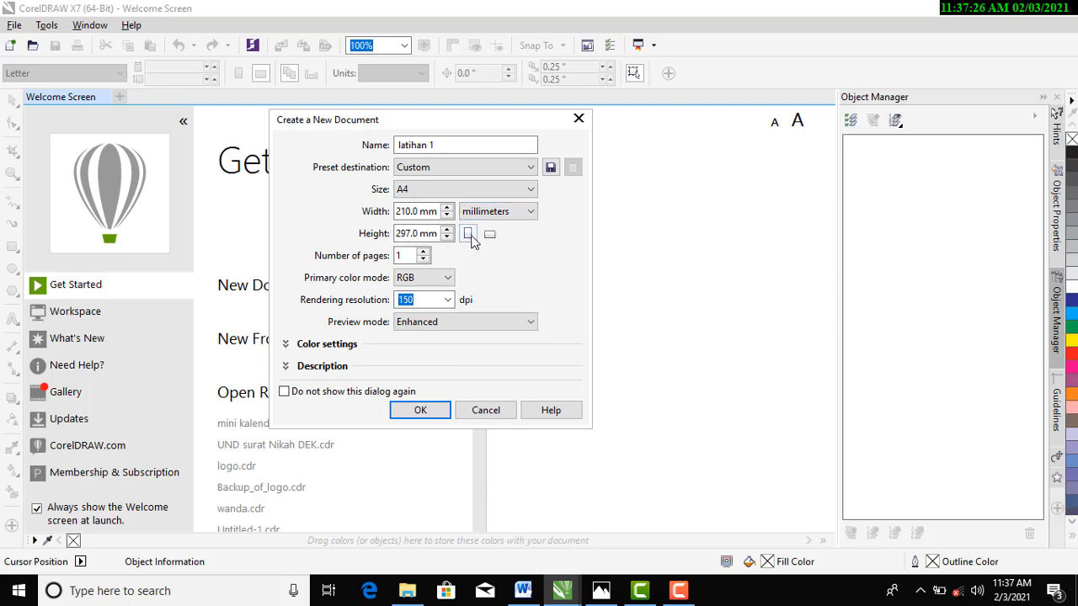
{"action": "left_click", "coordinate": [508, 217]}
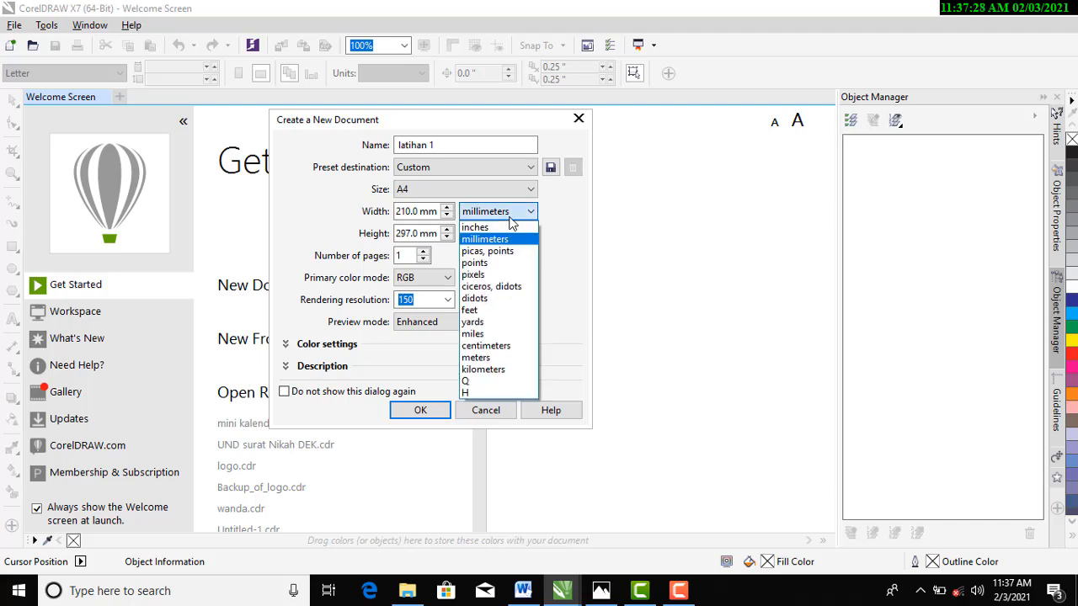
{"action": "left_click", "coordinate": [510, 218]}
{"action": "left_click", "coordinate": [504, 240]}
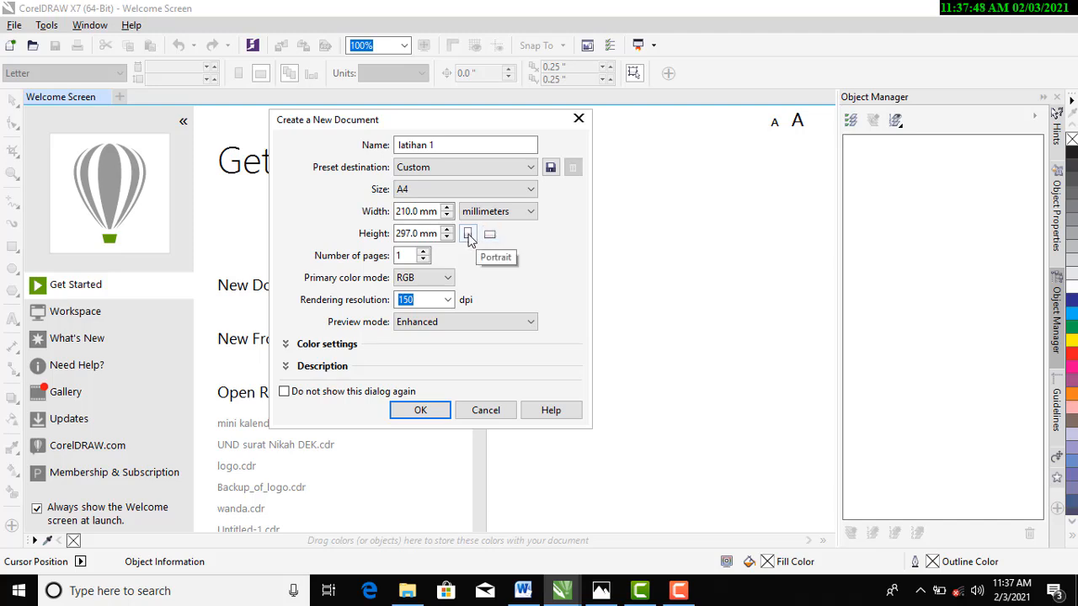
{"action": "left_click", "coordinate": [491, 242]}
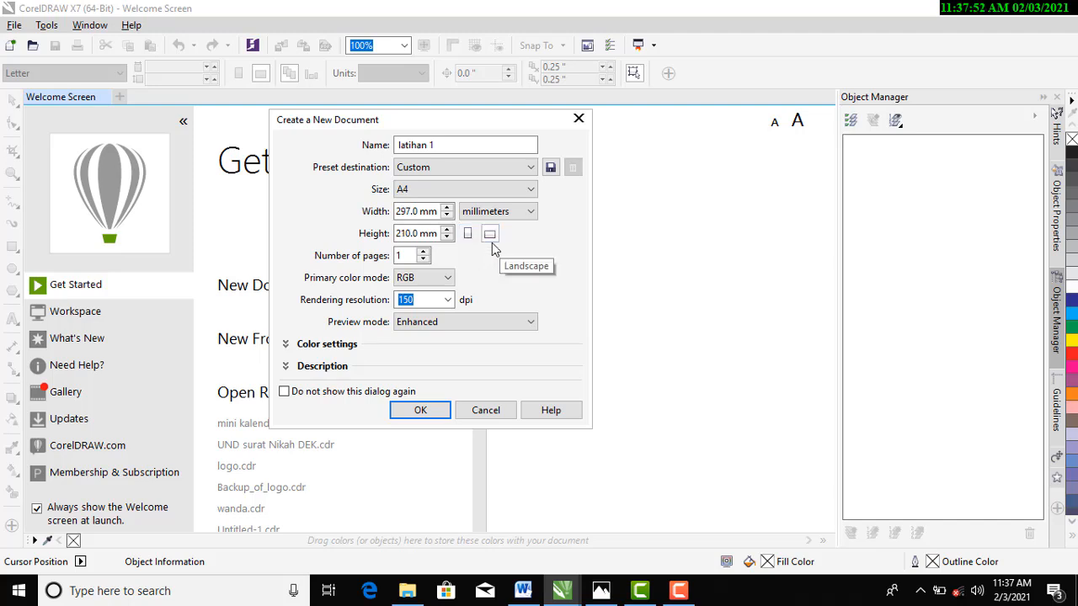
{"action": "left_click", "coordinate": [469, 235]}
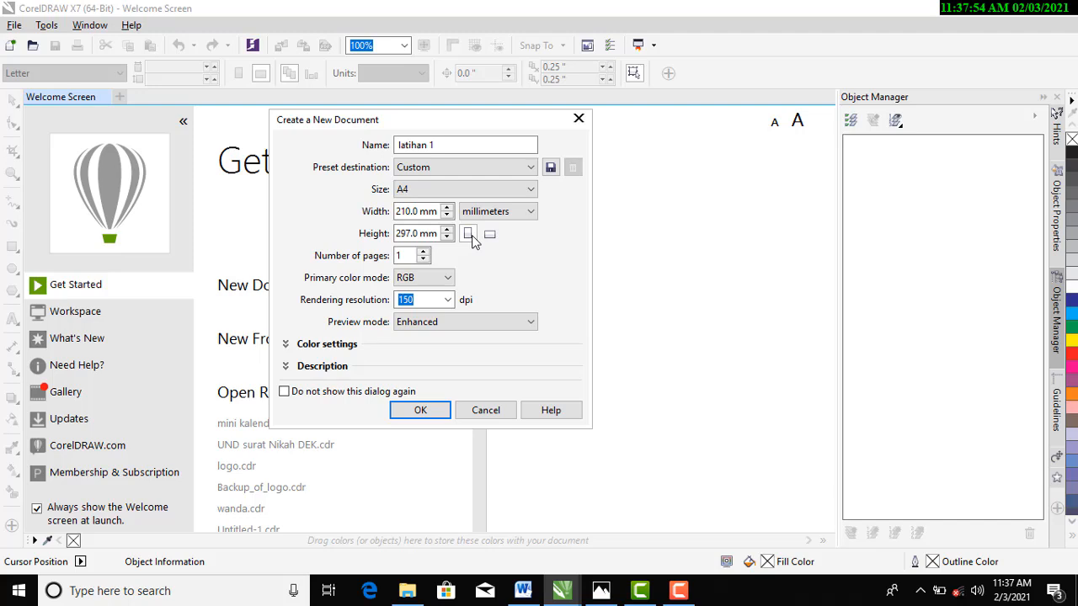
Compare the RGB and CMYK choices and set the document's primary color mode to CMYK
{"action": "left_click", "coordinate": [405, 283]}
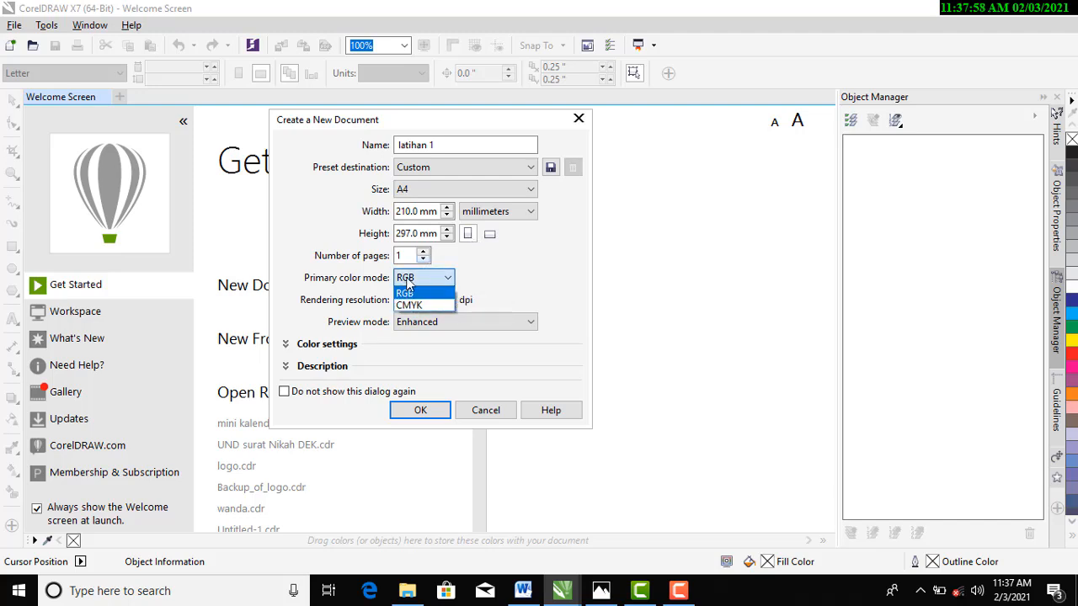
{"action": "left_click", "coordinate": [412, 305]}
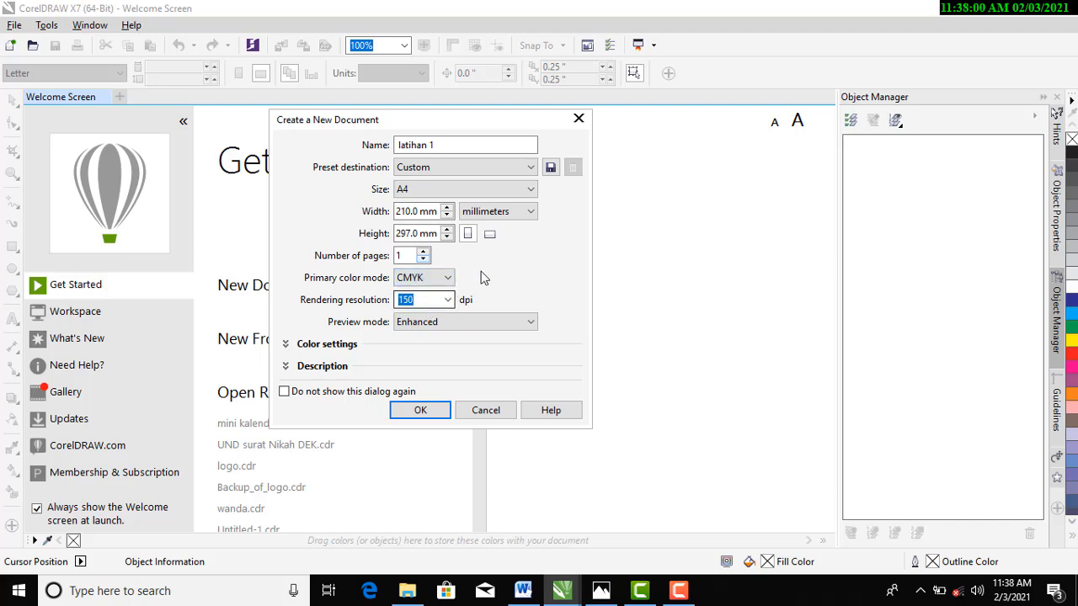
{"action": "left_click", "coordinate": [418, 285]}
{"action": "left_click", "coordinate": [418, 286]}
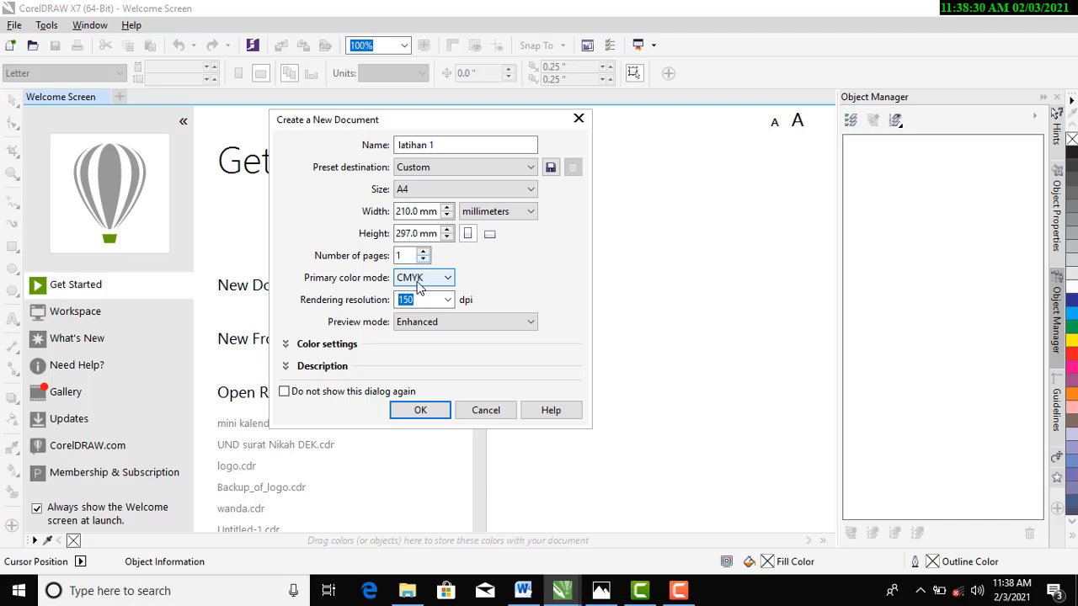
{"action": "left_click", "coordinate": [419, 280]}
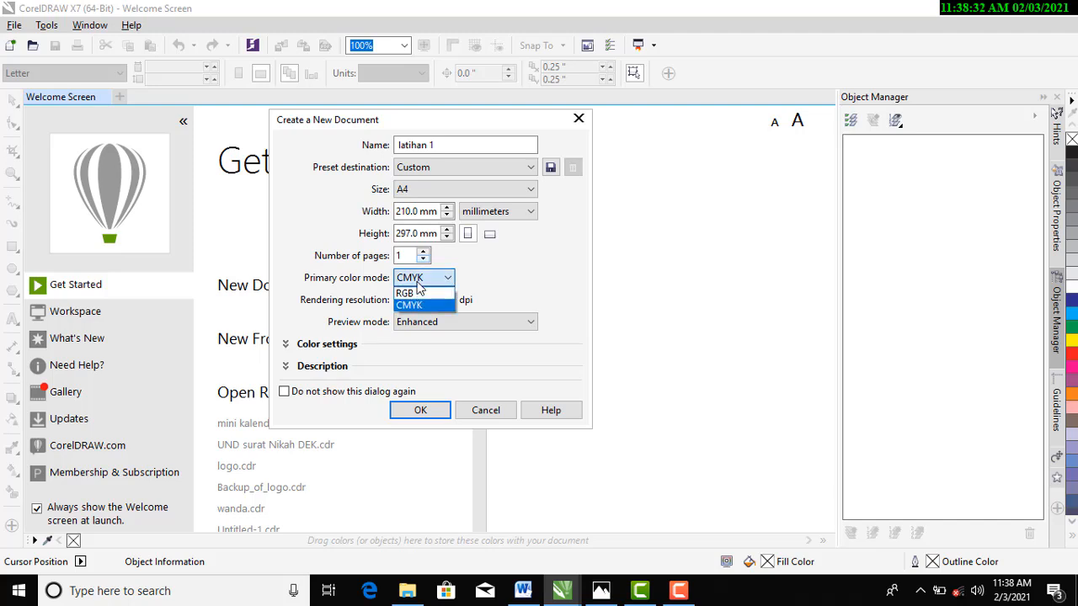
{"action": "left_click", "coordinate": [419, 292]}
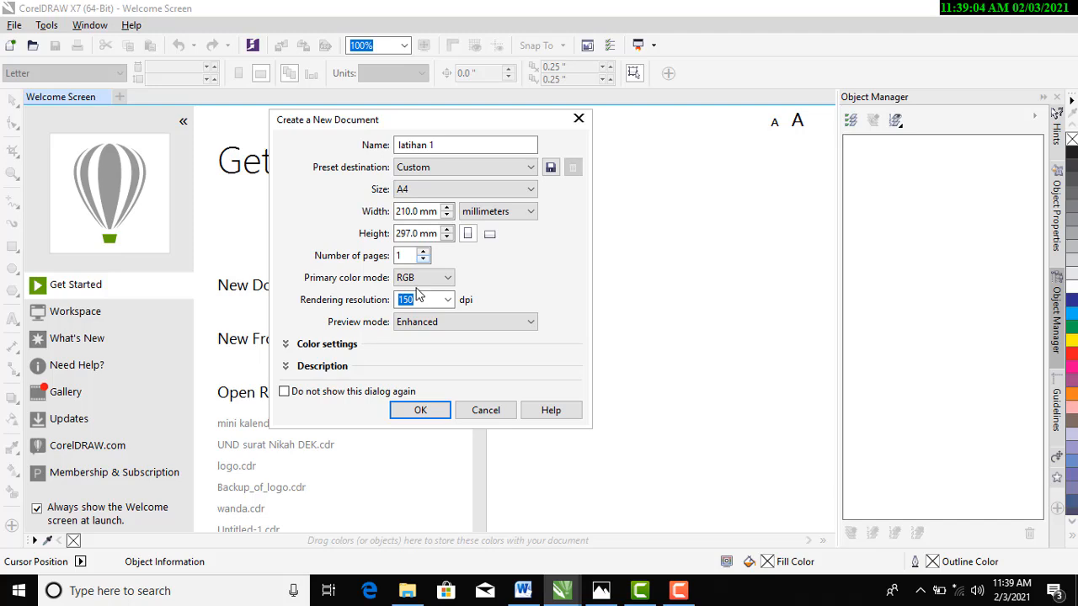
{"action": "left_click", "coordinate": [417, 281]}
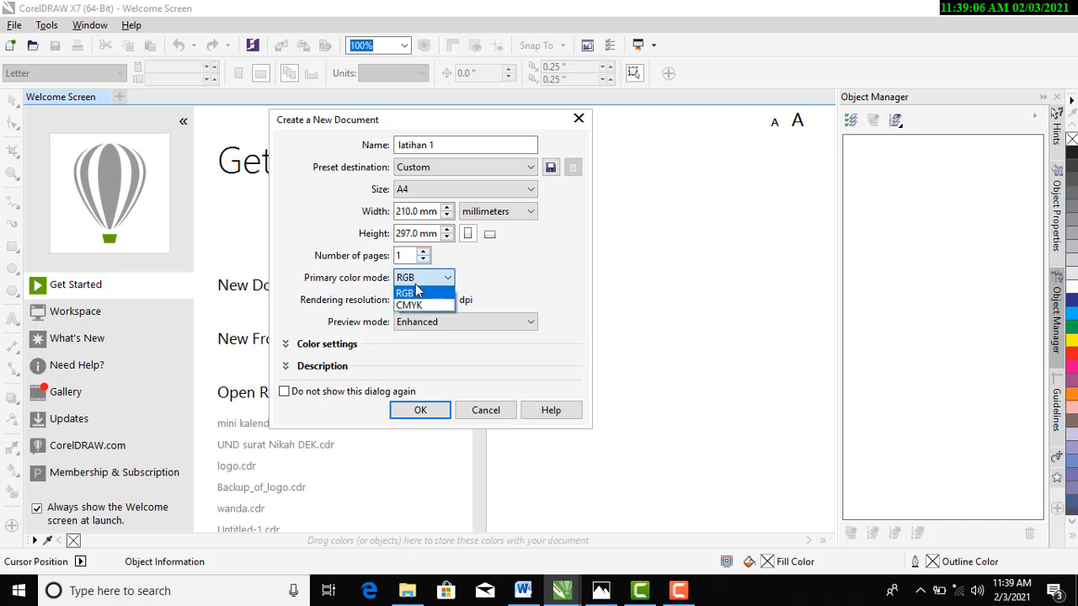
{"action": "left_click", "coordinate": [416, 304]}
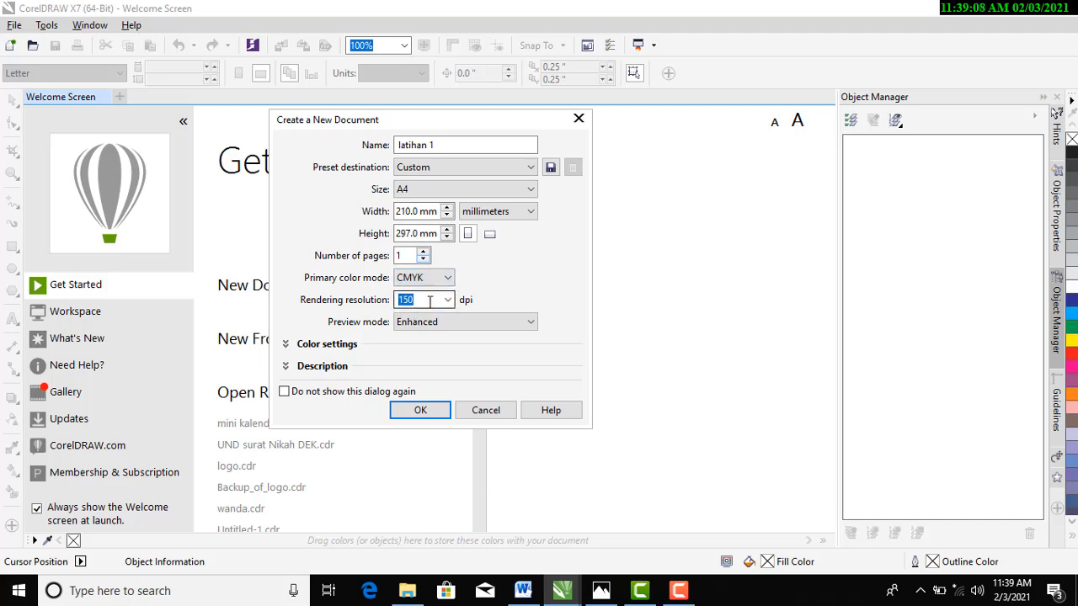
Set the rendering resolution to 150 dpi and create the document
{"action": "left_click", "coordinate": [429, 300]}
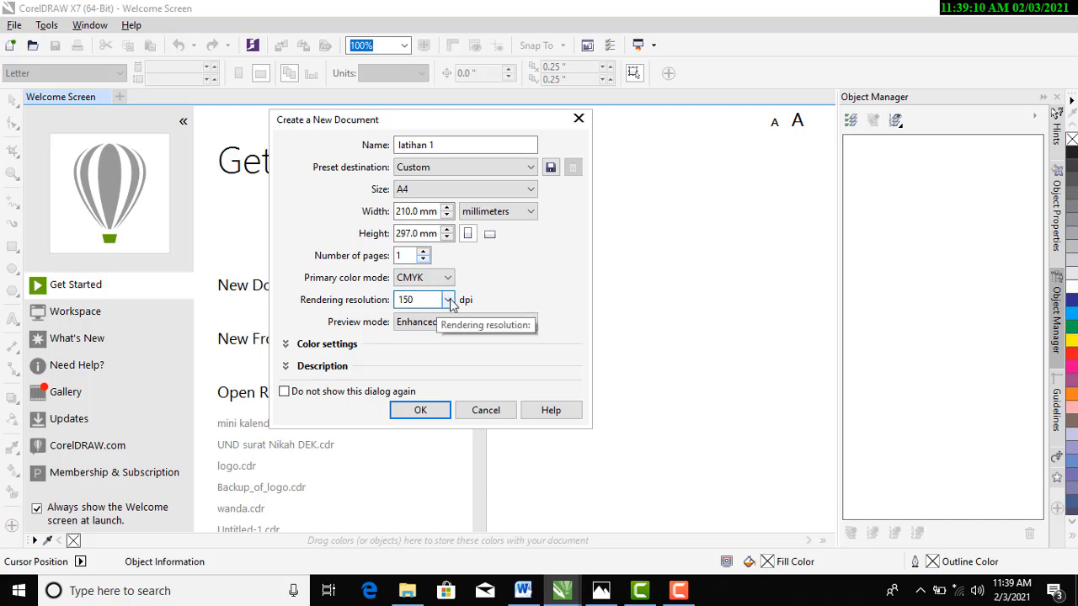
{"action": "left_click", "coordinate": [449, 300]}
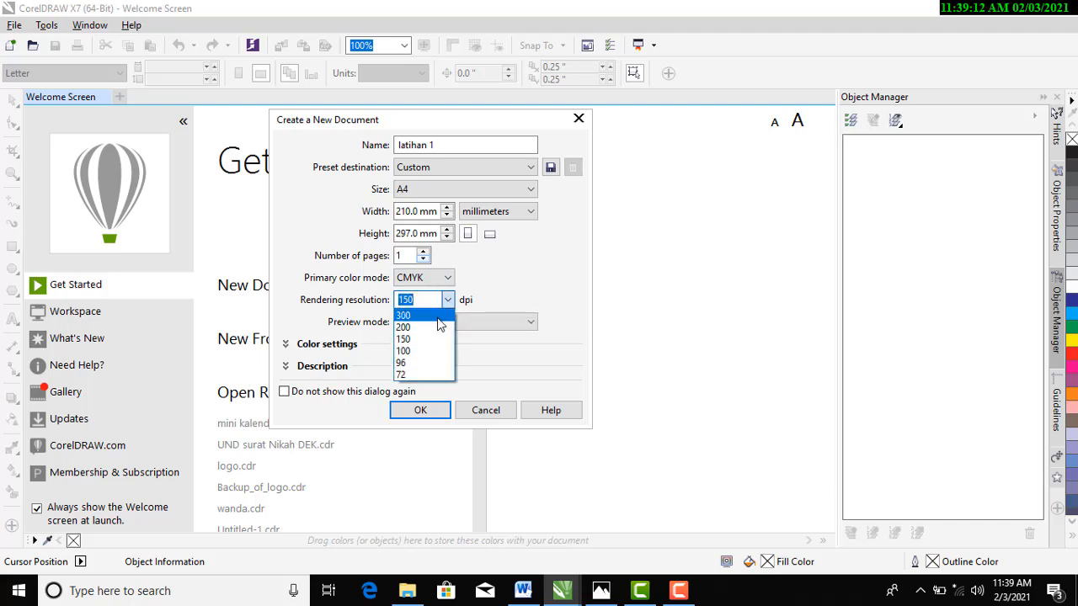
{"action": "left_click", "coordinate": [437, 317]}
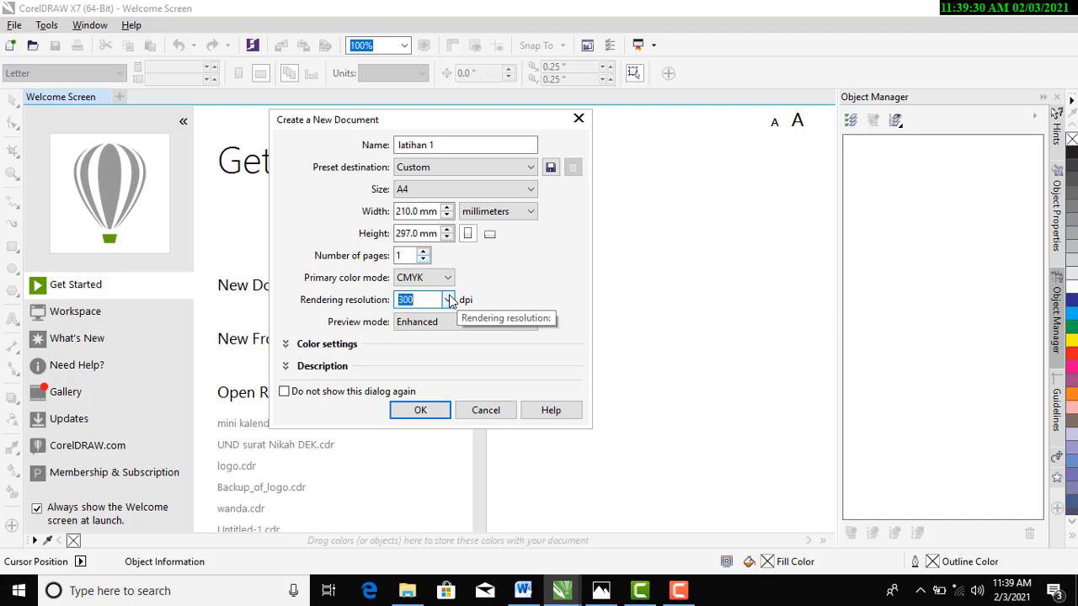
{"action": "left_click", "coordinate": [450, 299]}
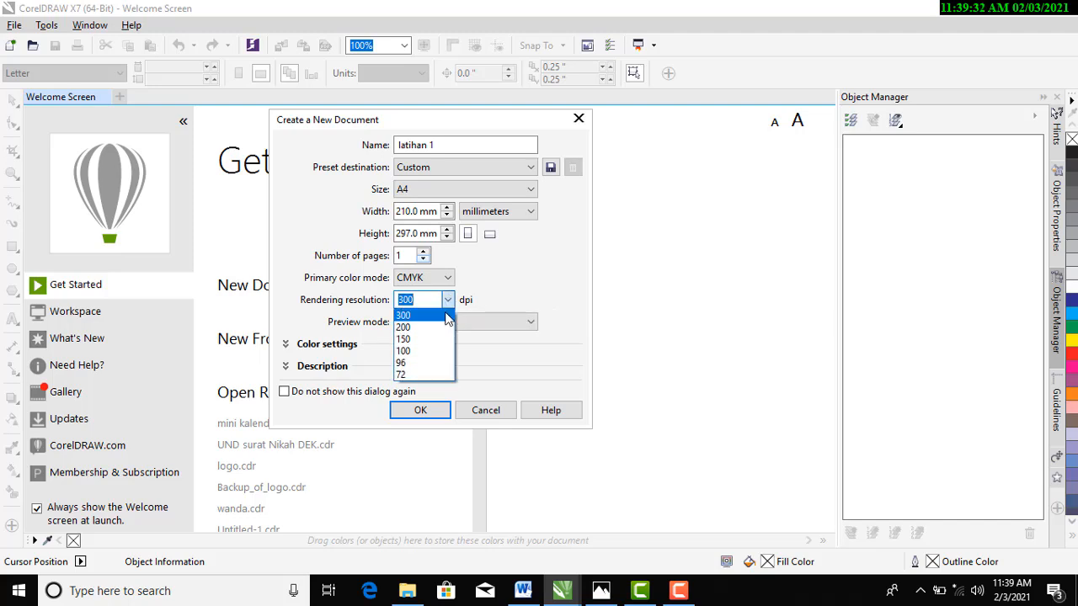
{"action": "left_click", "coordinate": [451, 299]}
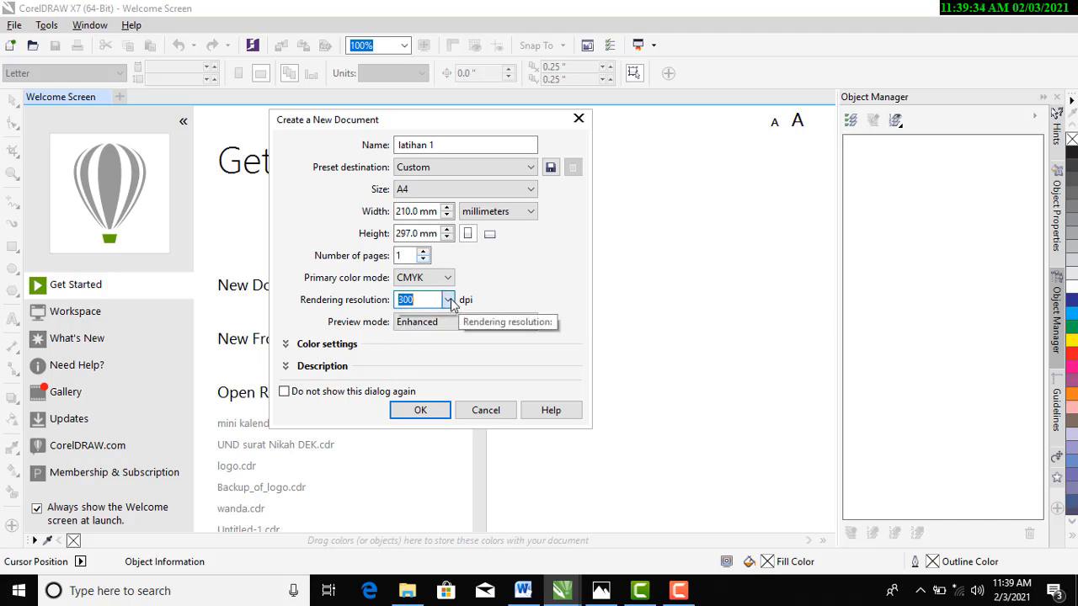
{"action": "left_click", "coordinate": [451, 299]}
{"action": "left_click", "coordinate": [431, 338]}
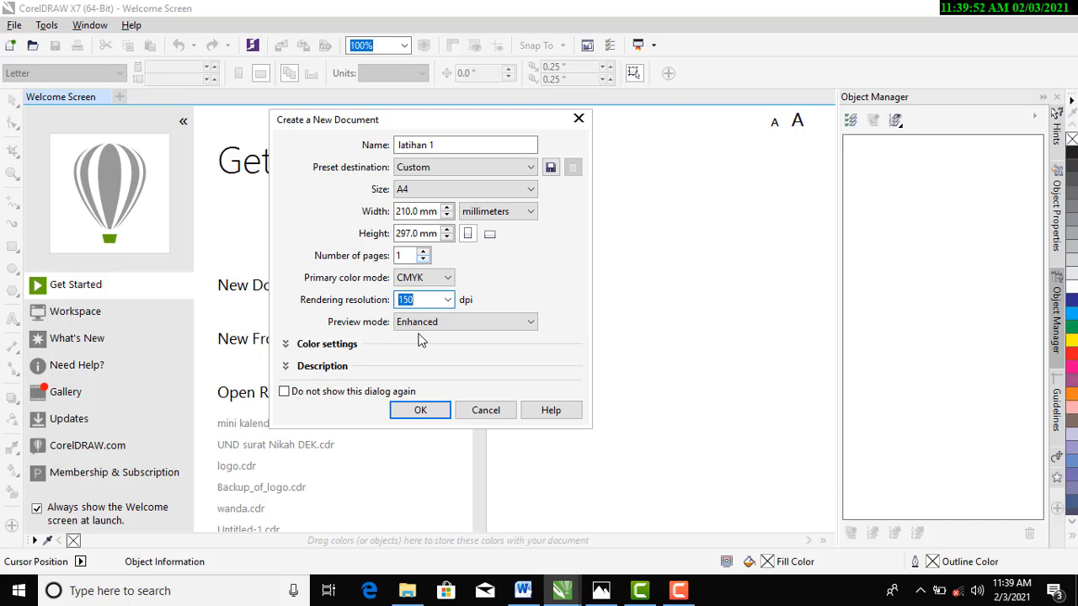
{"action": "left_click", "coordinate": [420, 411]}
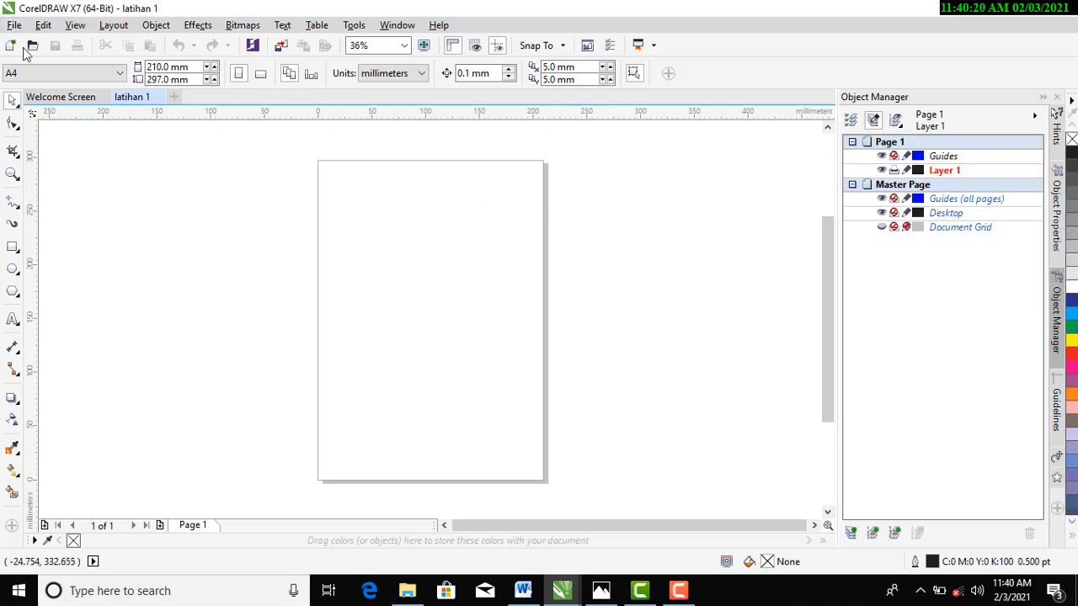
Draw a rectangle about 184 mm wide and 96 mm high in the upper half of the page
{"action": "left_click", "coordinate": [17, 251]}
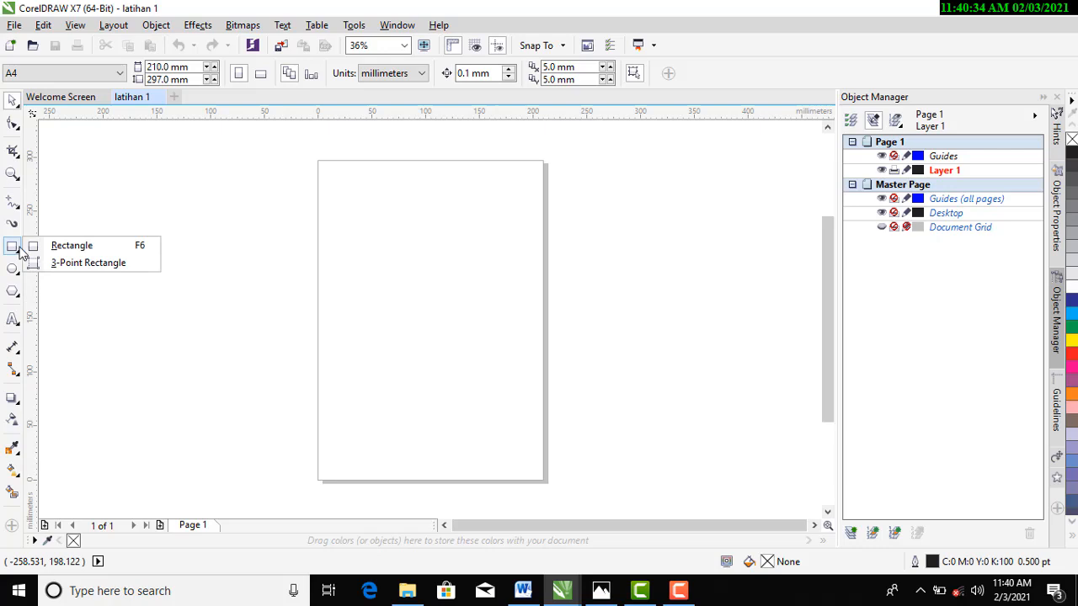
{"action": "left_click", "coordinate": [72, 246]}
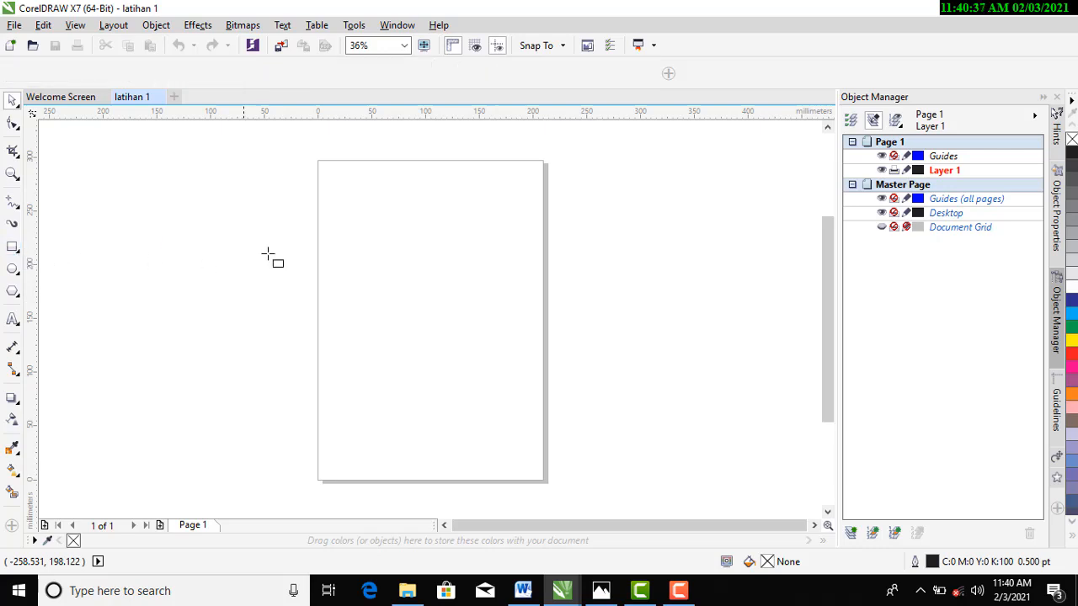
{"action": "left_click", "coordinate": [333, 198]}
{"action": "left_click_drag", "start_coordinate": [333, 197], "coordinate": [531, 300]}
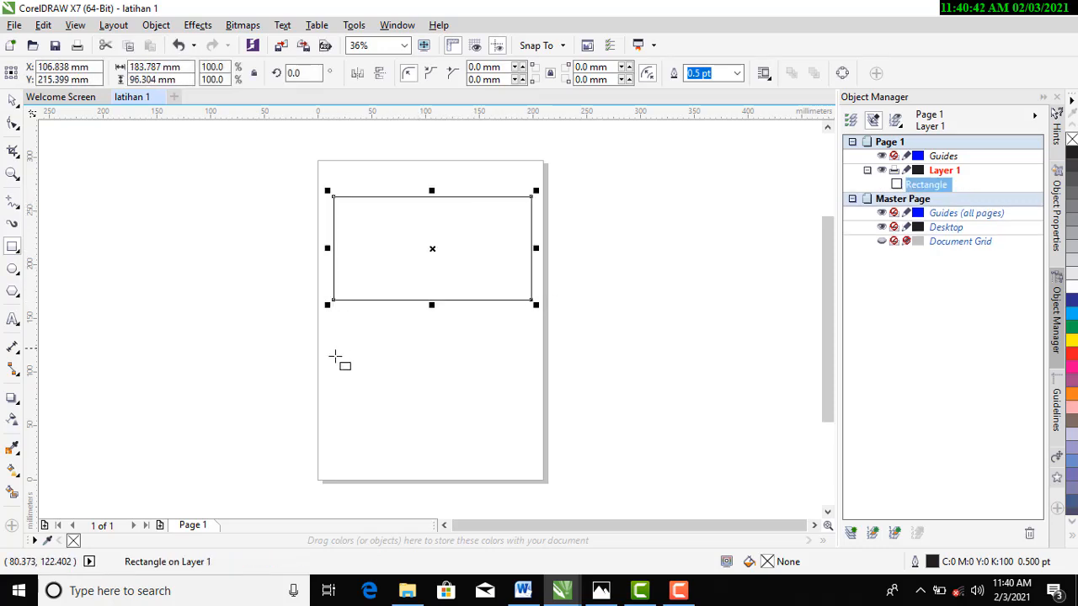
Draw an ellipse about 142 by 181 mm left of the page and a circle about 153 mm in diameter right of it
{"action": "left_click", "coordinate": [12, 268]}
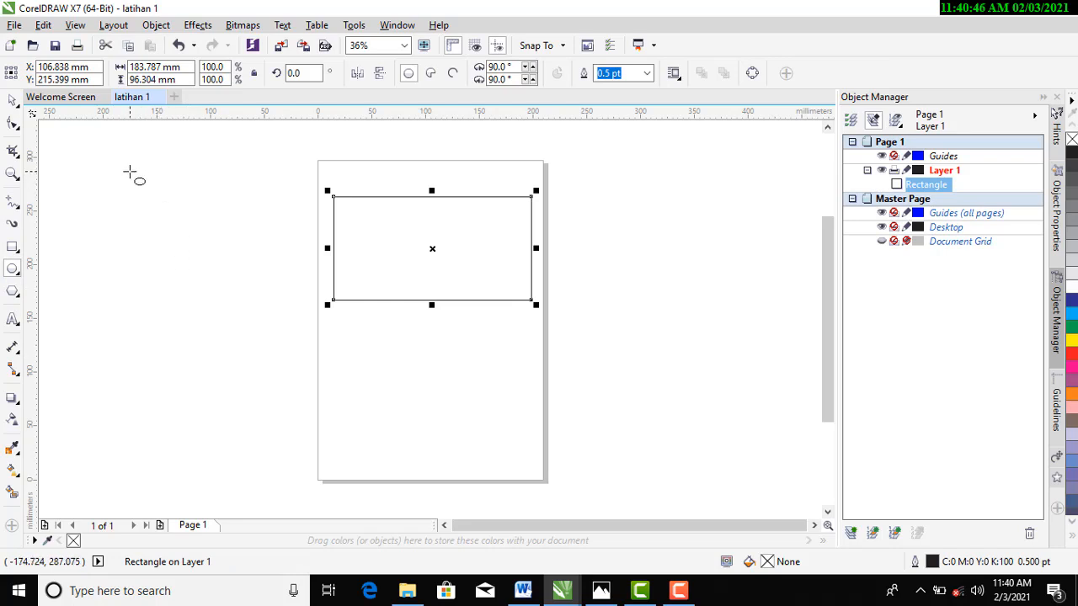
{"action": "left_click_drag", "start_coordinate": [129, 172], "coordinate": [234, 311]}
{"action": "mouse_move", "coordinate": [250, 340]}
{"action": "left_mouse_down"}
{"action": "mouse_move", "coordinate": [258, 335]}
{"action": "mouse_move", "coordinate": [286, 371]}
{"action": "left_mouse_up"}
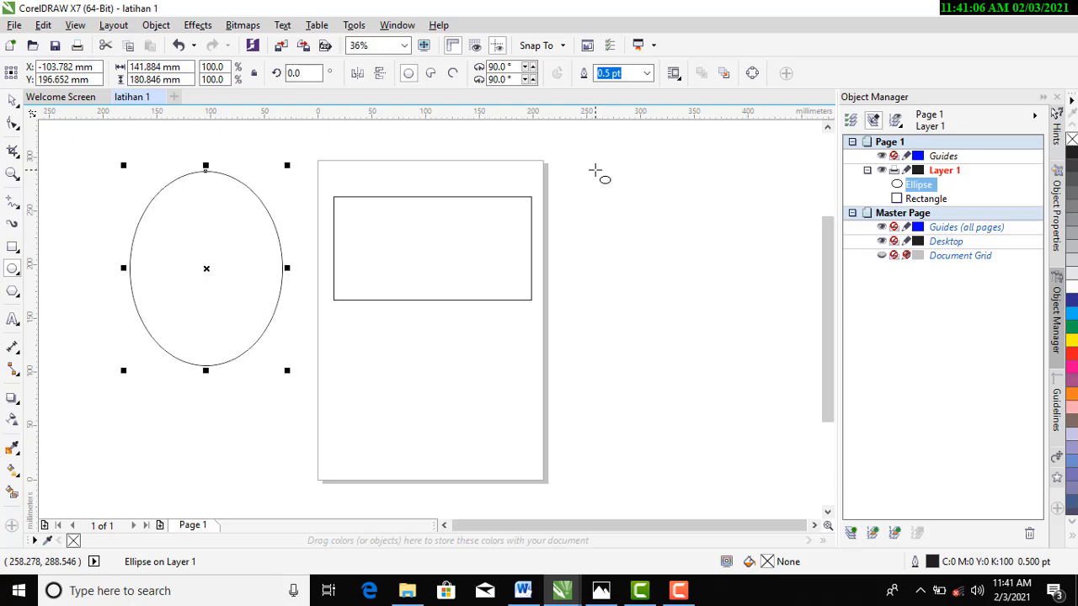
{"action": "left_click_drag", "start_coordinate": [595, 171], "coordinate": [712, 339]}
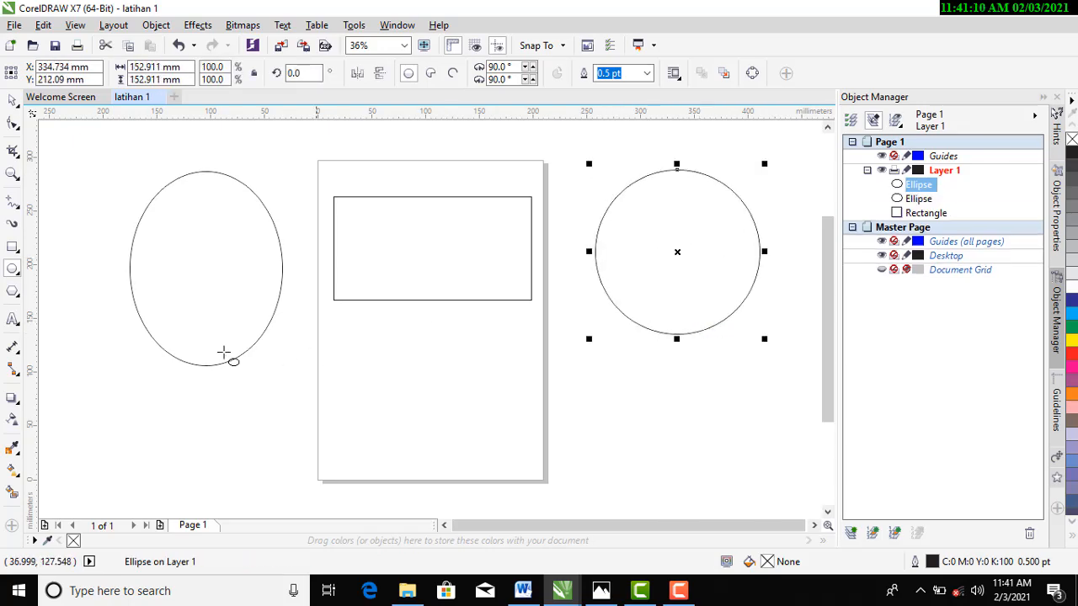
{"action": "left_click", "coordinate": [12, 100]}
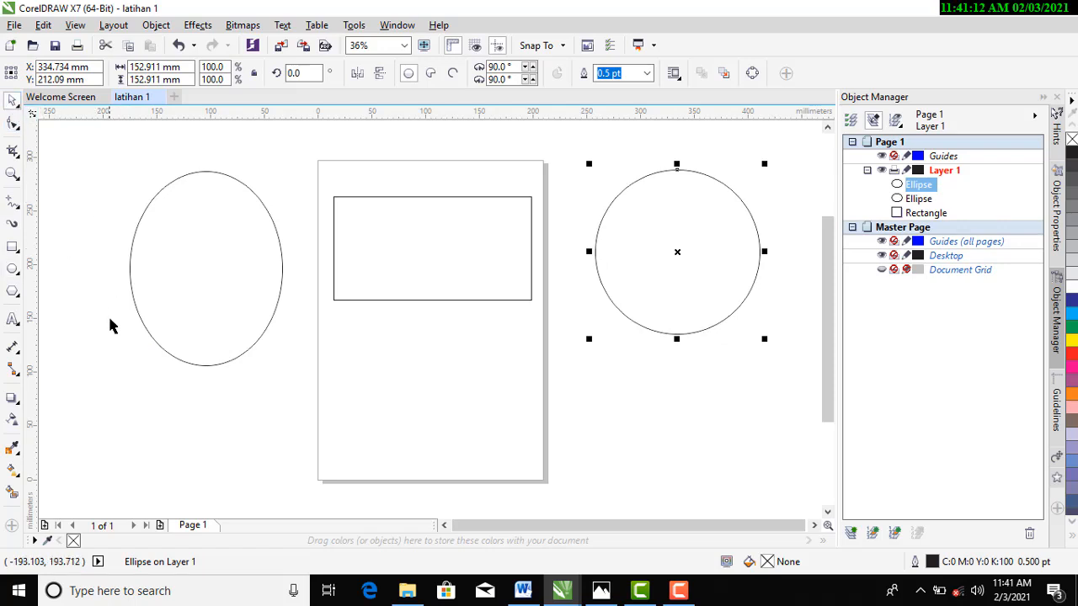
Draw a three-sided polygon about 128 mm wide and 136 mm high below the rectangle and deselect it
{"action": "left_click", "coordinate": [102, 456]}
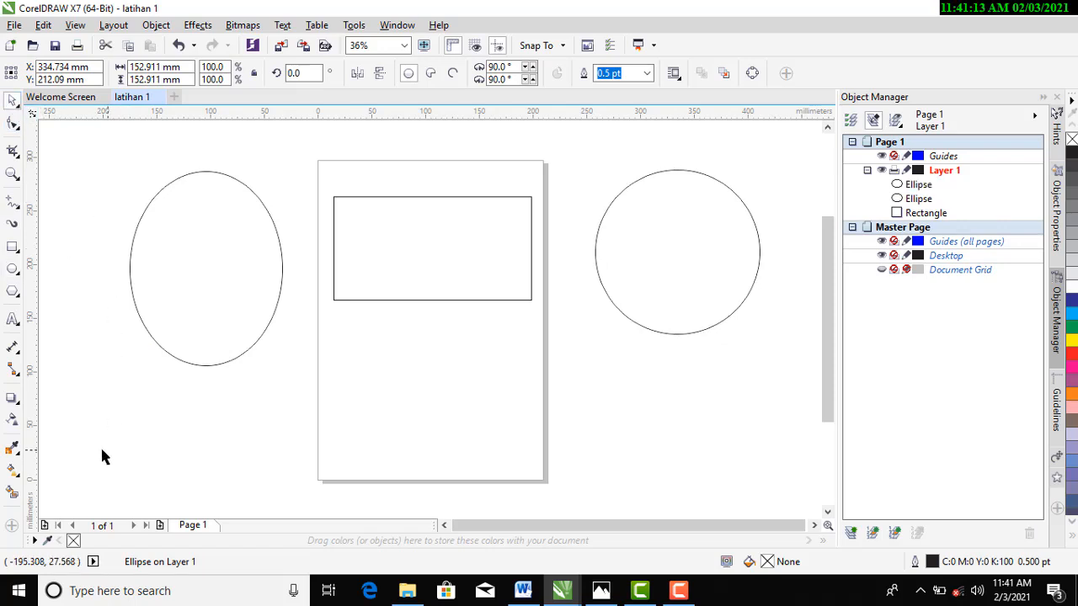
{"action": "left_click", "coordinate": [16, 293]}
{"action": "left_click", "coordinate": [32, 293]}
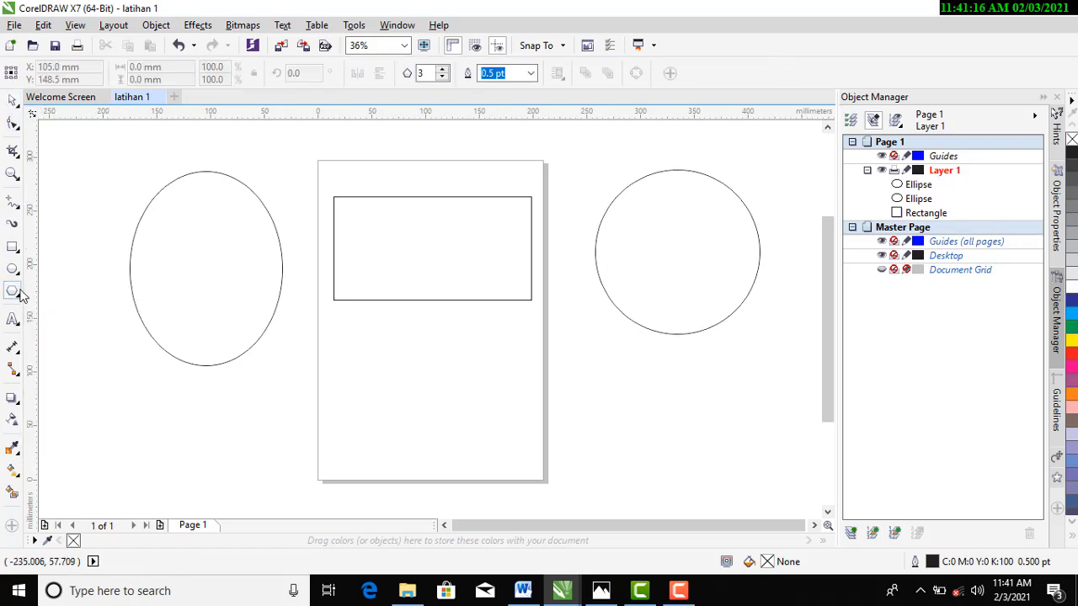
{"action": "left_click", "coordinate": [17, 292]}
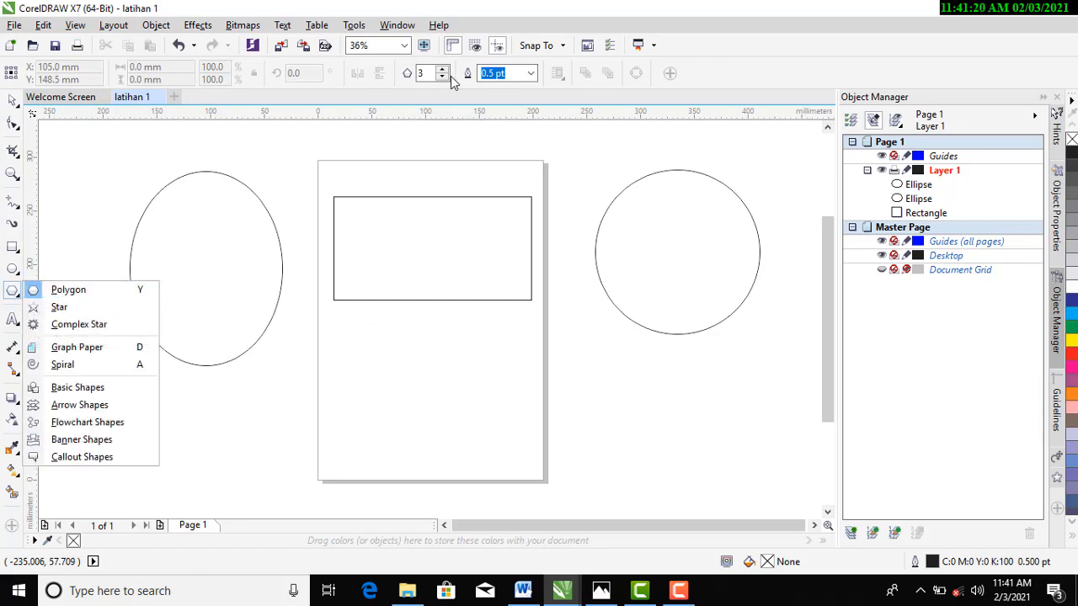
{"action": "left_click", "coordinate": [363, 341]}
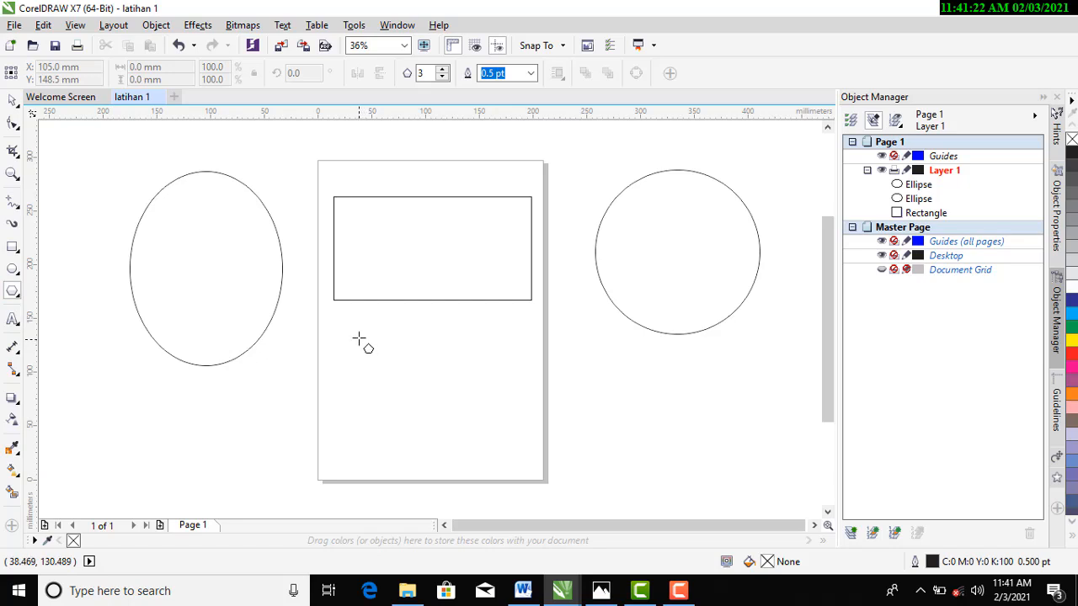
{"action": "left_click_drag", "start_coordinate": [359, 336], "coordinate": [519, 485]}
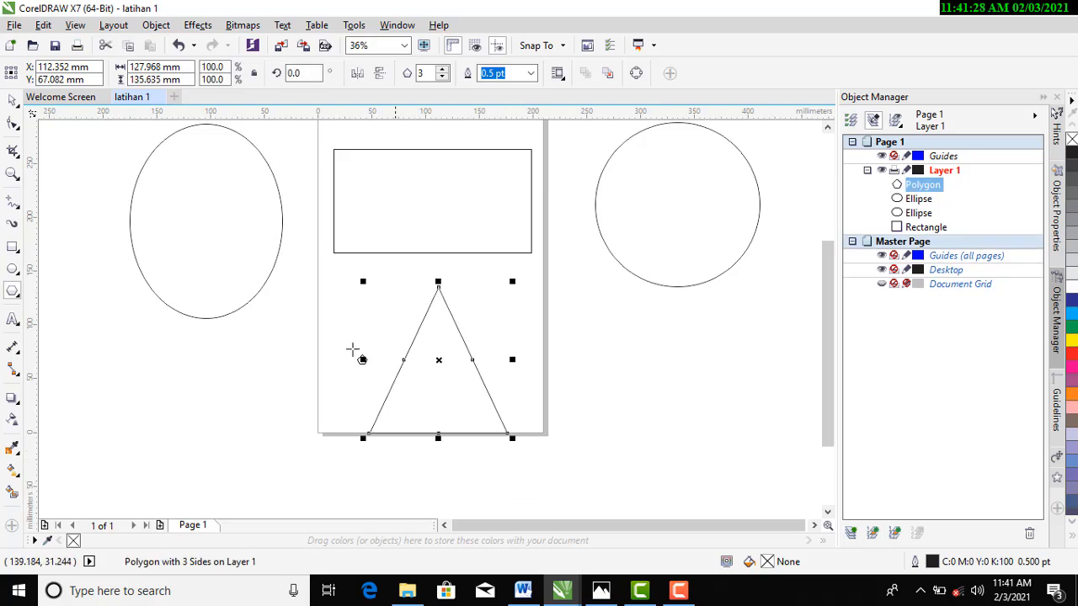
{"action": "left_click", "coordinate": [13, 99]}
{"action": "left_click", "coordinate": [124, 387]}
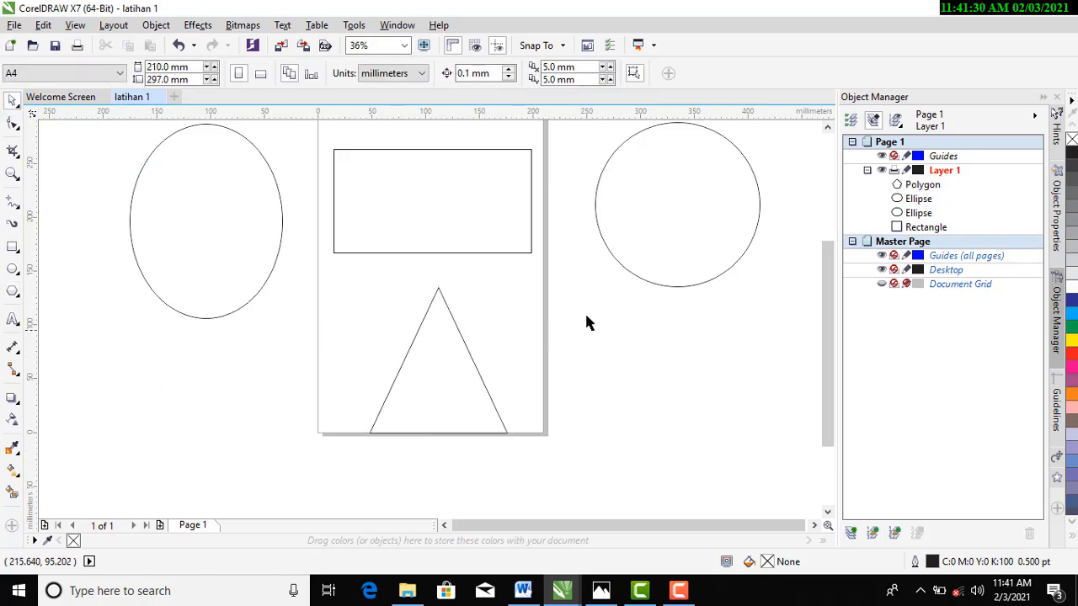
{"action": "left_click_drag", "start_coordinate": [829, 297], "coordinate": [837, 268]}
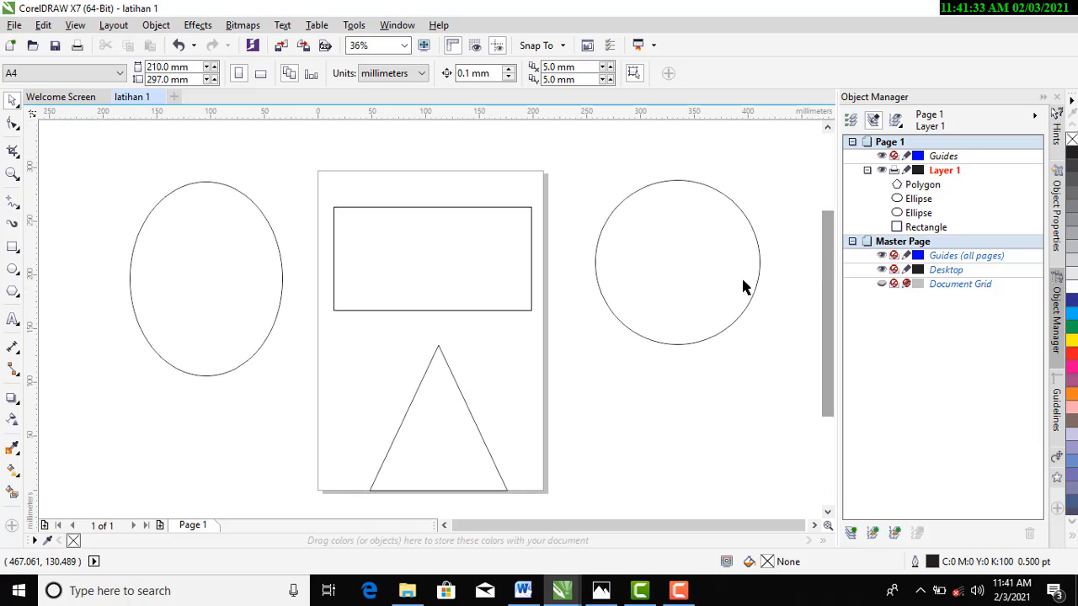
Save the drawing as "latihan 1" in CDR - CorelDRAW format, version 17.0, in the Music folder
{"action": "left_click", "coordinate": [13, 25]}
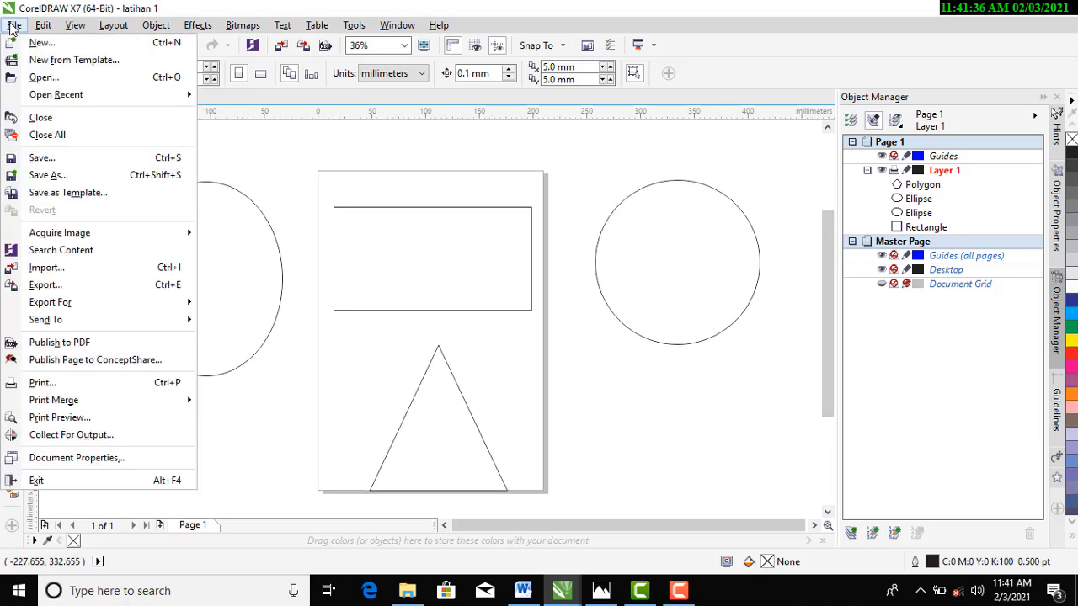
{"action": "left_click", "coordinate": [82, 158]}
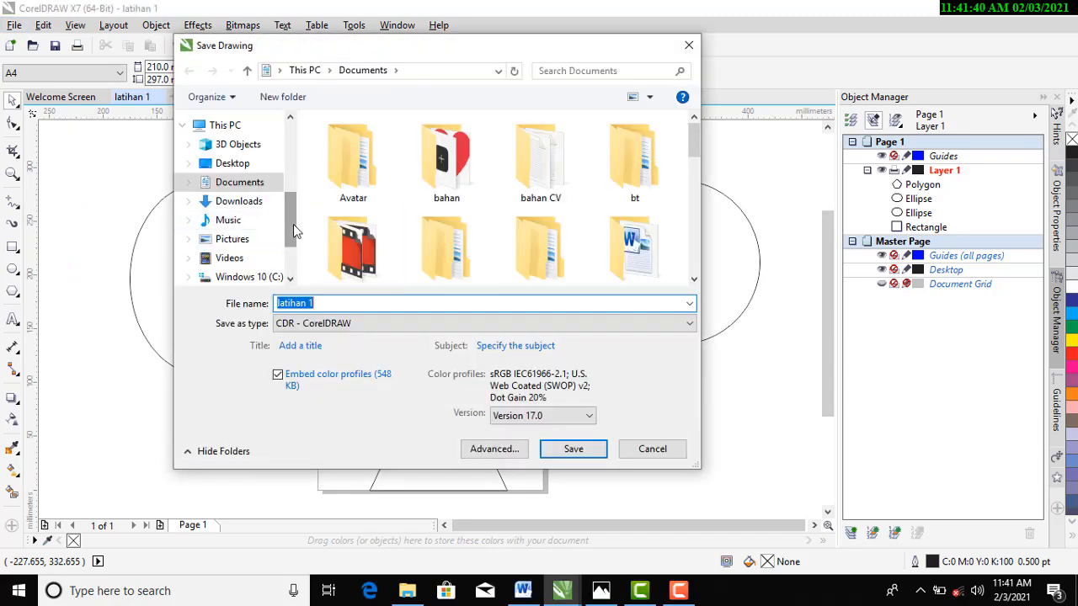
{"action": "scroll", "coordinate": [294, 248], "scroll_direction": "down", "scroll_amount": 2}
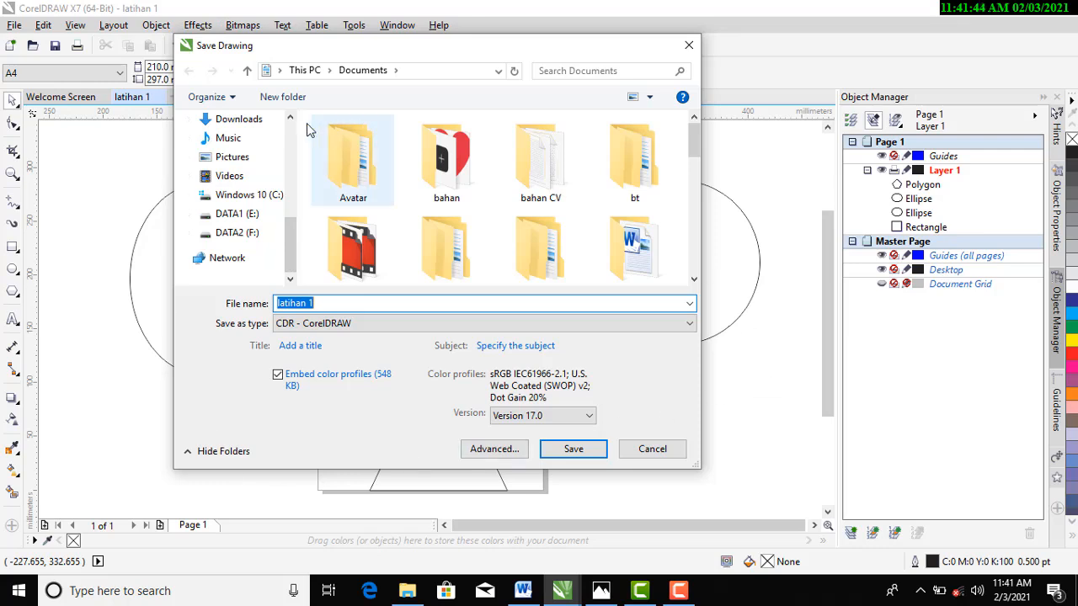
{"action": "scroll", "coordinate": [292, 244], "scroll_direction": "up", "scroll_amount": 1}
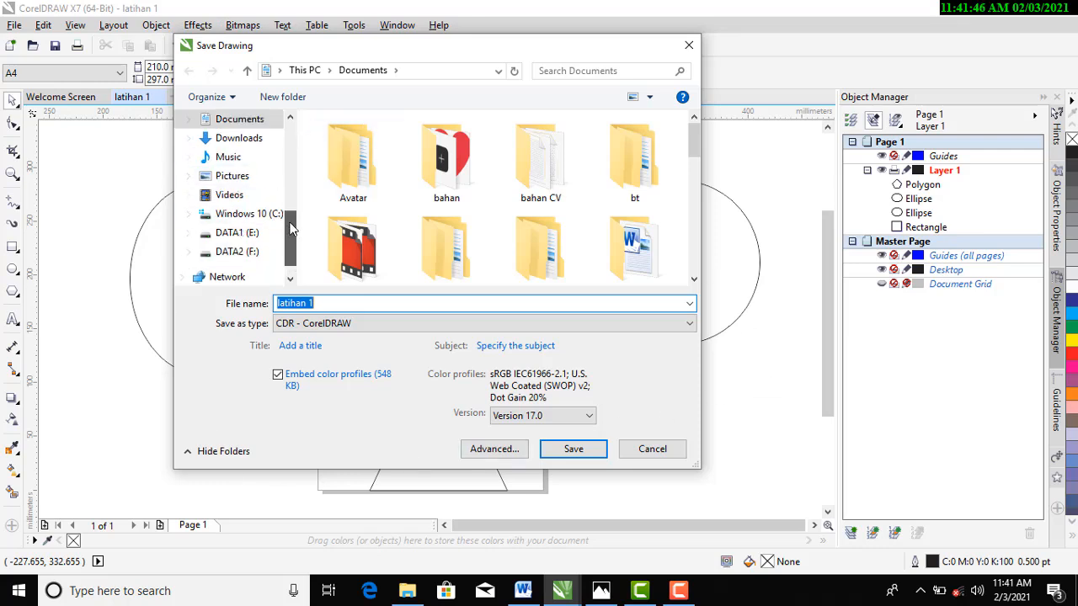
{"action": "left_click", "coordinate": [264, 164]}
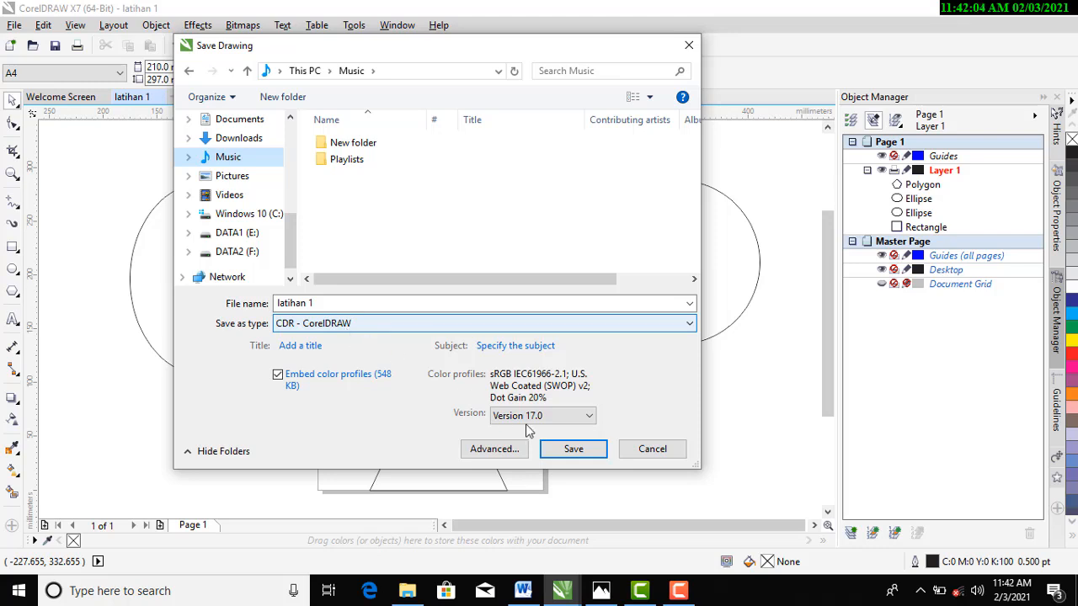
{"action": "left_click", "coordinate": [573, 449]}
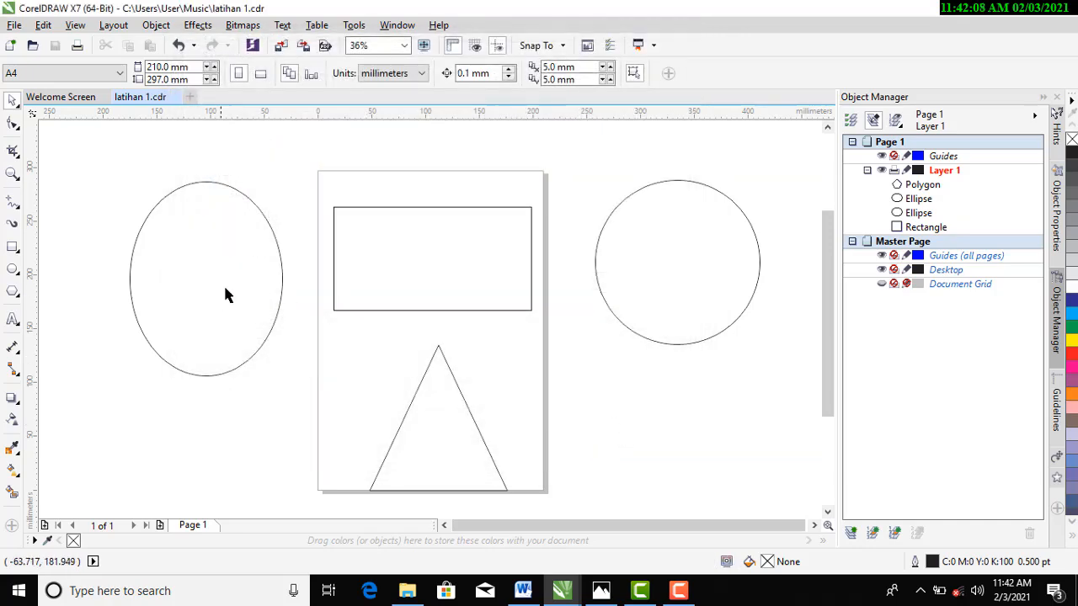
Undo the creation of the triangle and redo it
{"action": "left_click", "coordinate": [672, 266]}
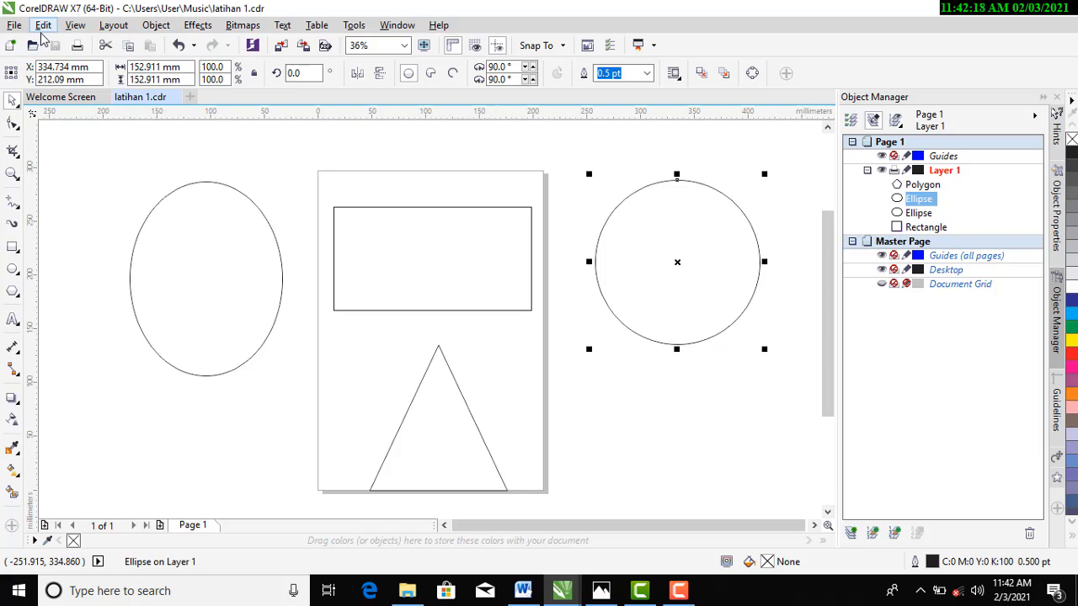
{"action": "left_click", "coordinate": [43, 25]}
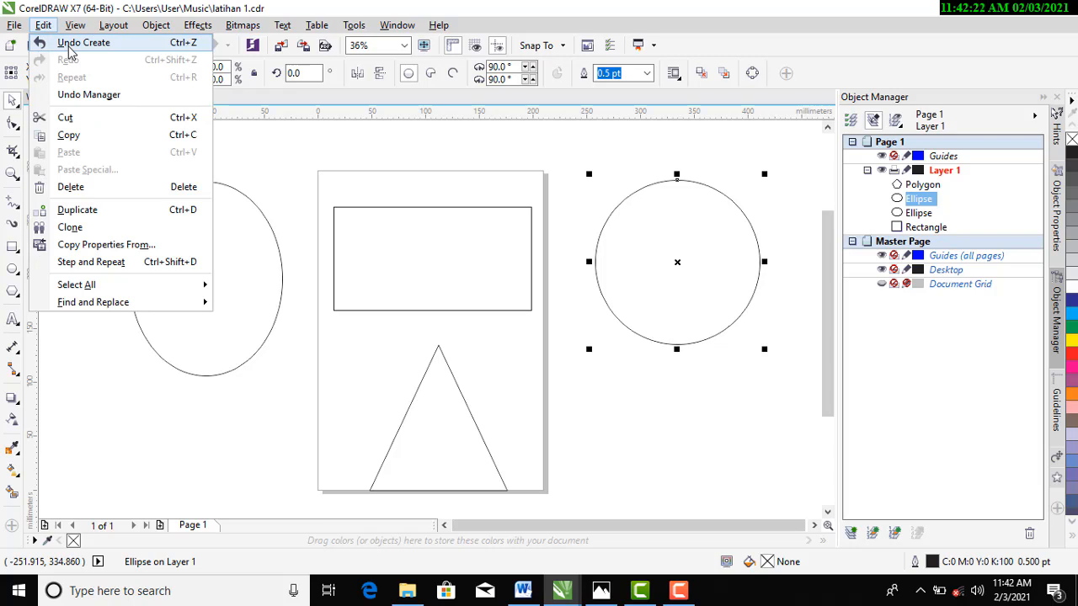
{"action": "left_click", "coordinate": [70, 44]}
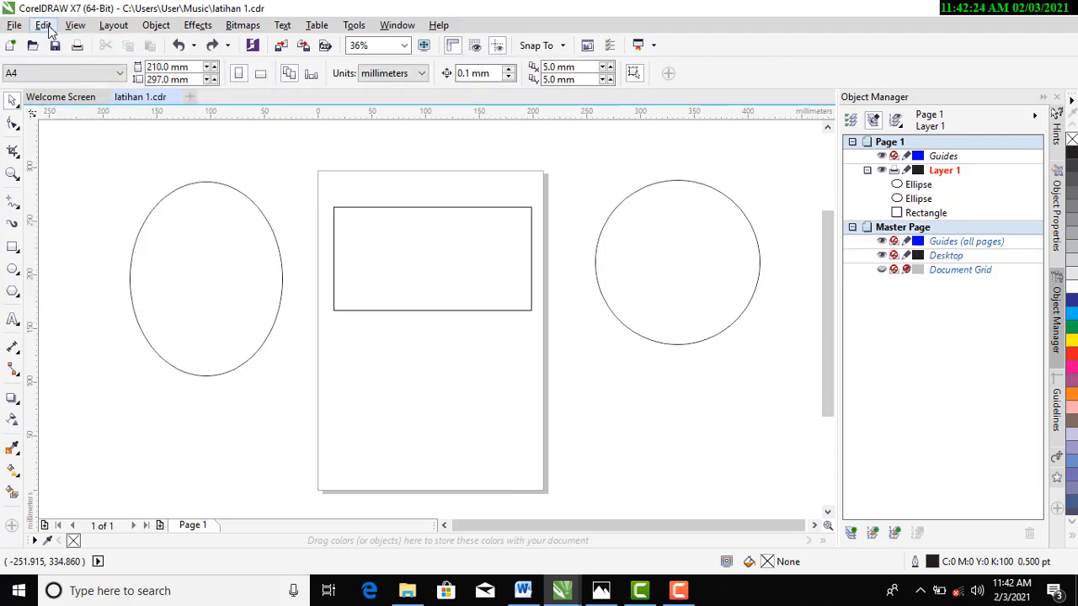
{"action": "left_click", "coordinate": [46, 27]}
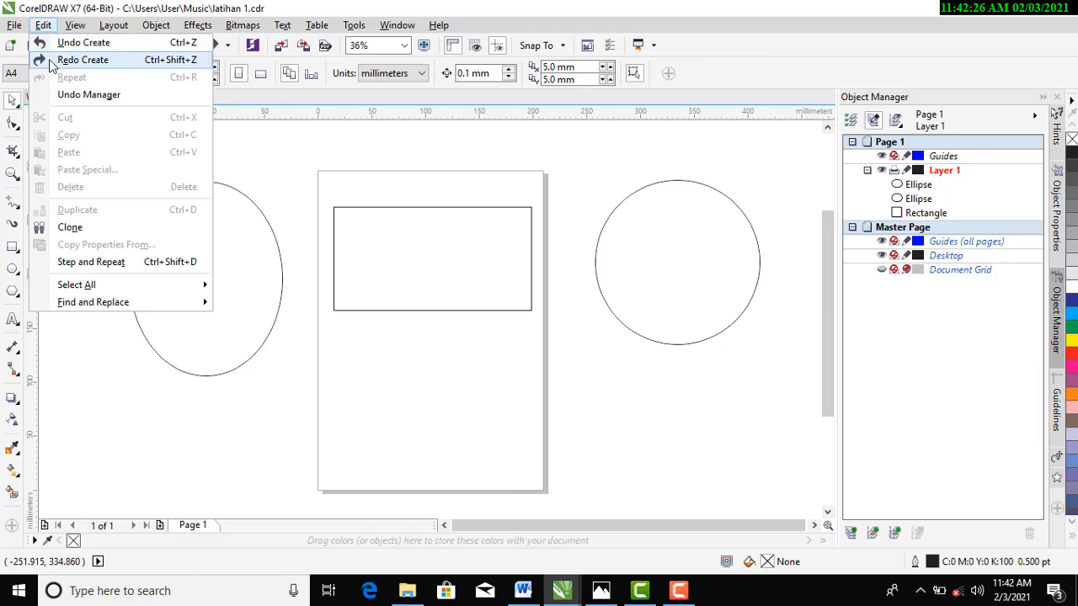
{"action": "left_click", "coordinate": [72, 60]}
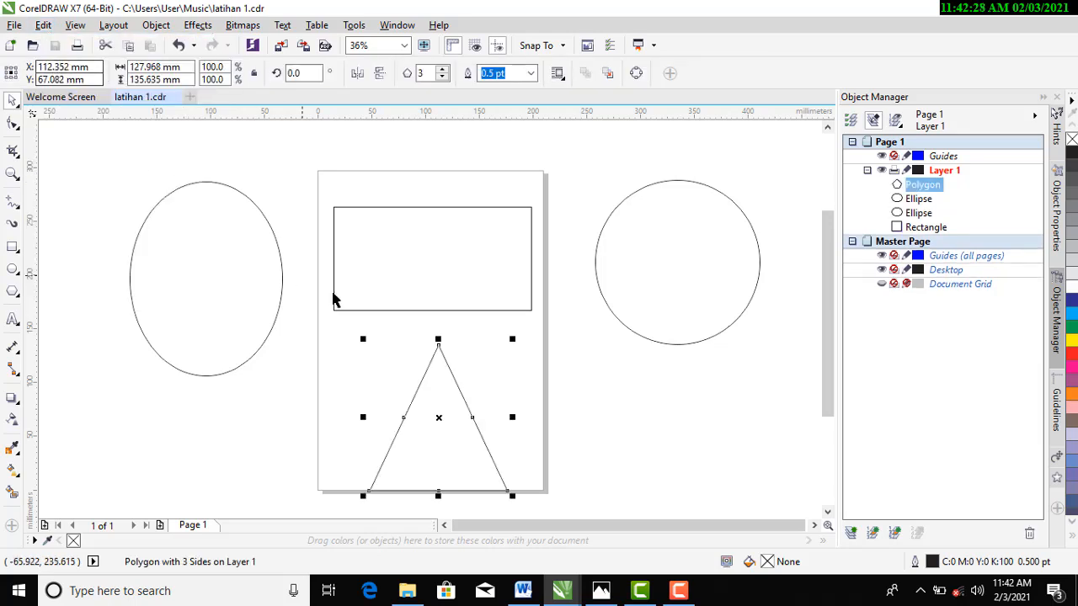
{"action": "left_click", "coordinate": [49, 26]}
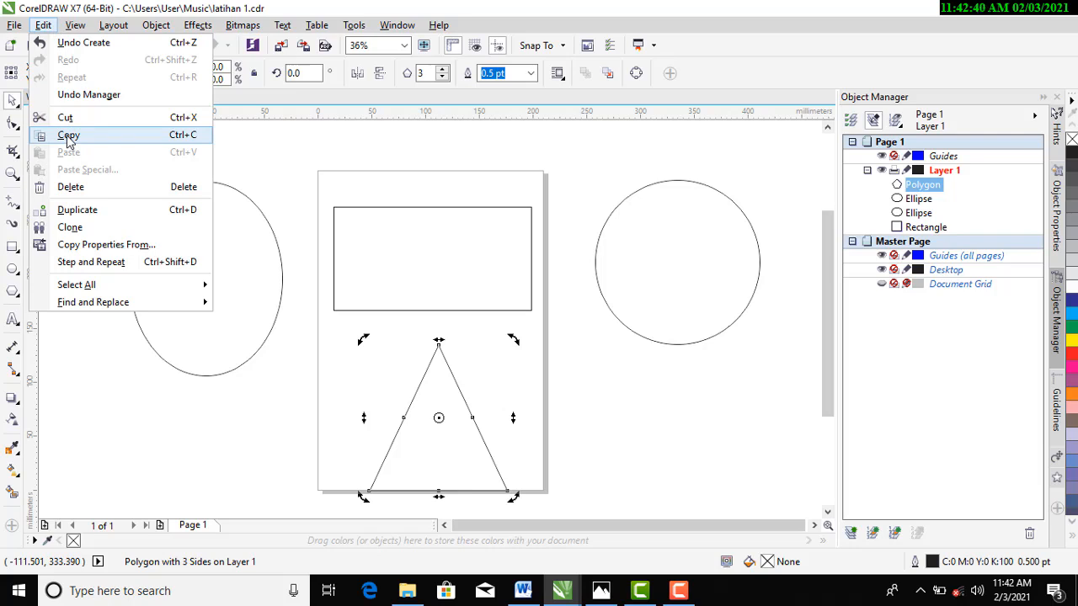
{"action": "left_click", "coordinate": [606, 176]}
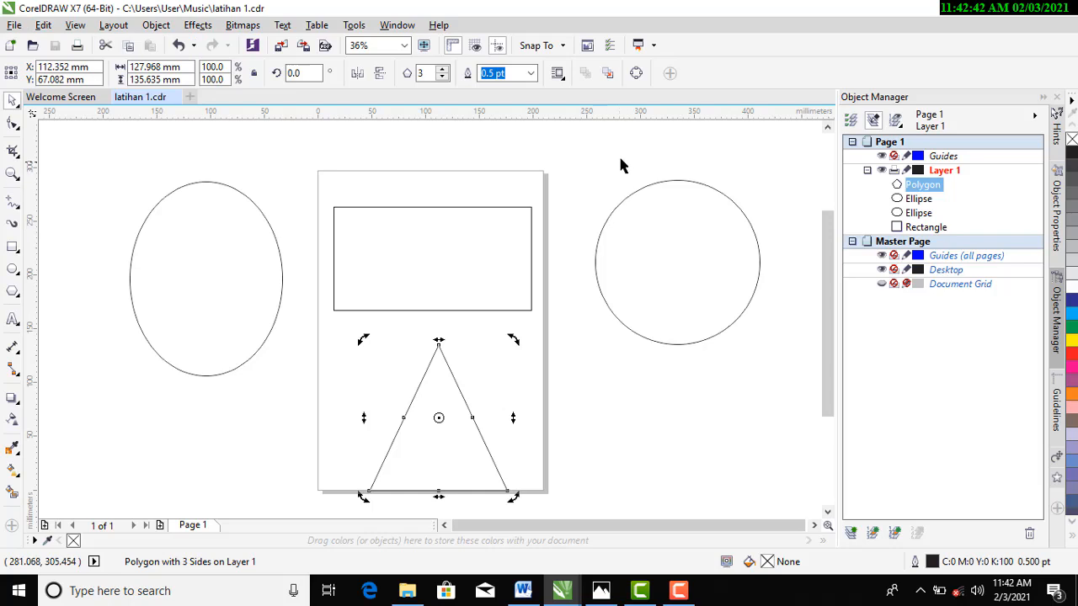
Fill the circle with green and the rectangle with cyan (C100 M0 Y0 K0)
{"action": "left_click", "coordinate": [635, 243]}
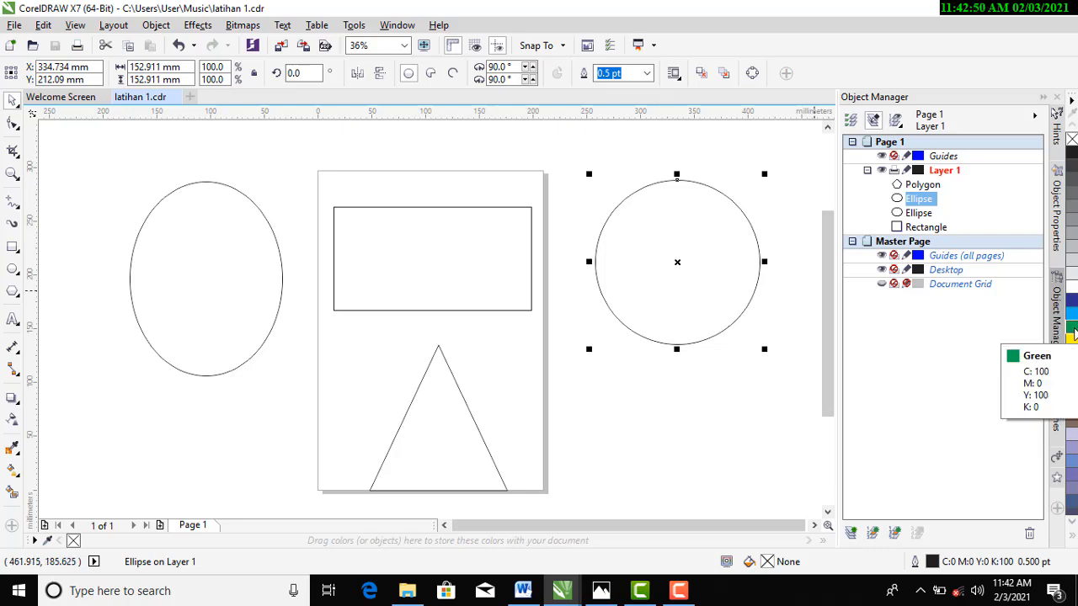
{"action": "left_click", "coordinate": [1072, 328]}
{"action": "left_click", "coordinate": [665, 402]}
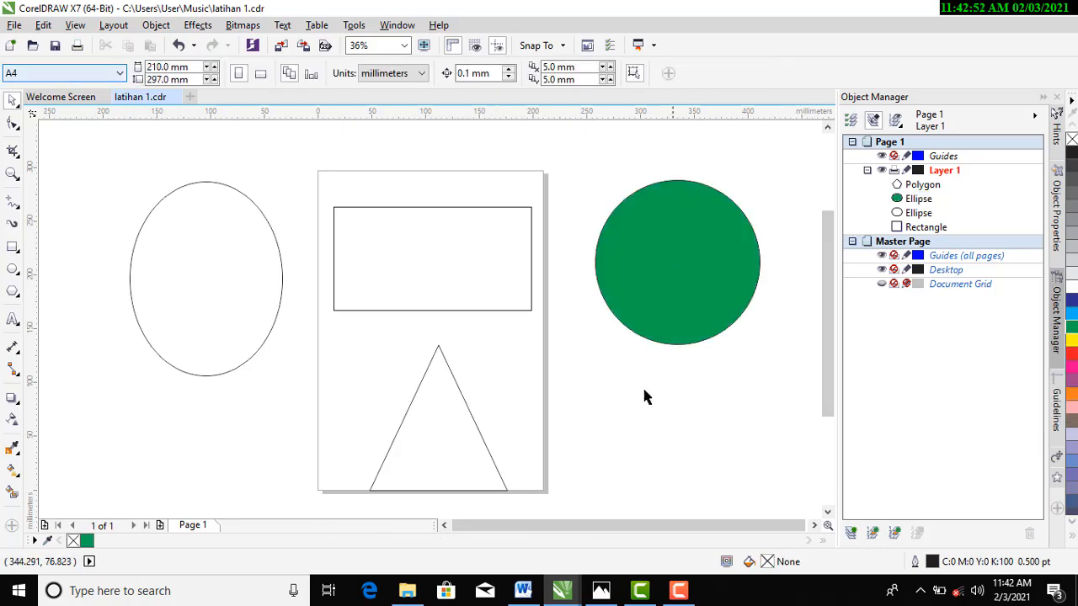
{"action": "left_click", "coordinate": [658, 244]}
{"action": "left_click", "coordinate": [478, 250]}
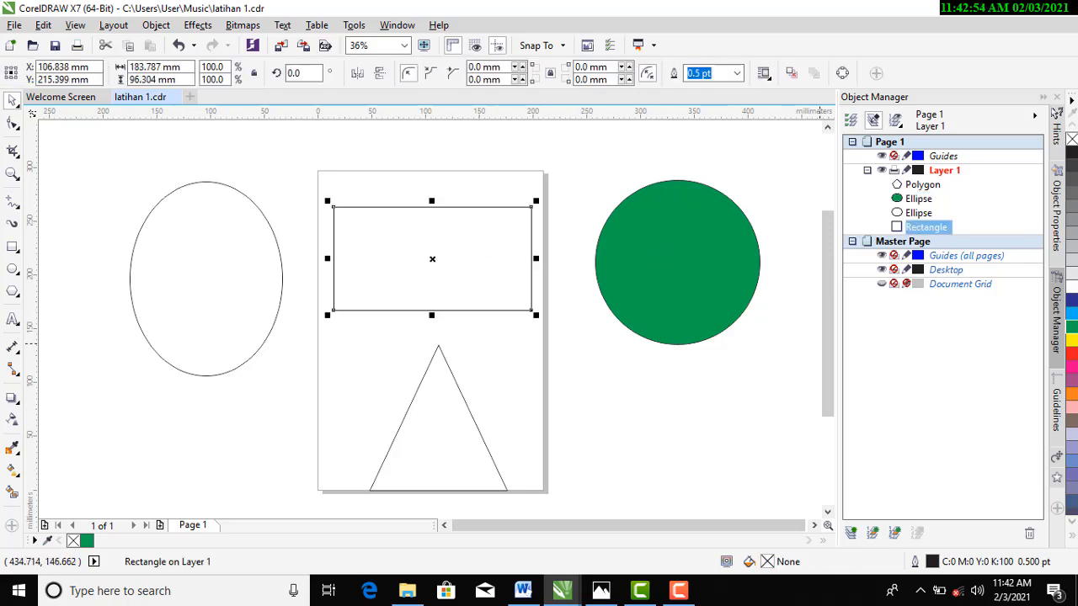
{"action": "left_click", "coordinate": [1071, 313]}
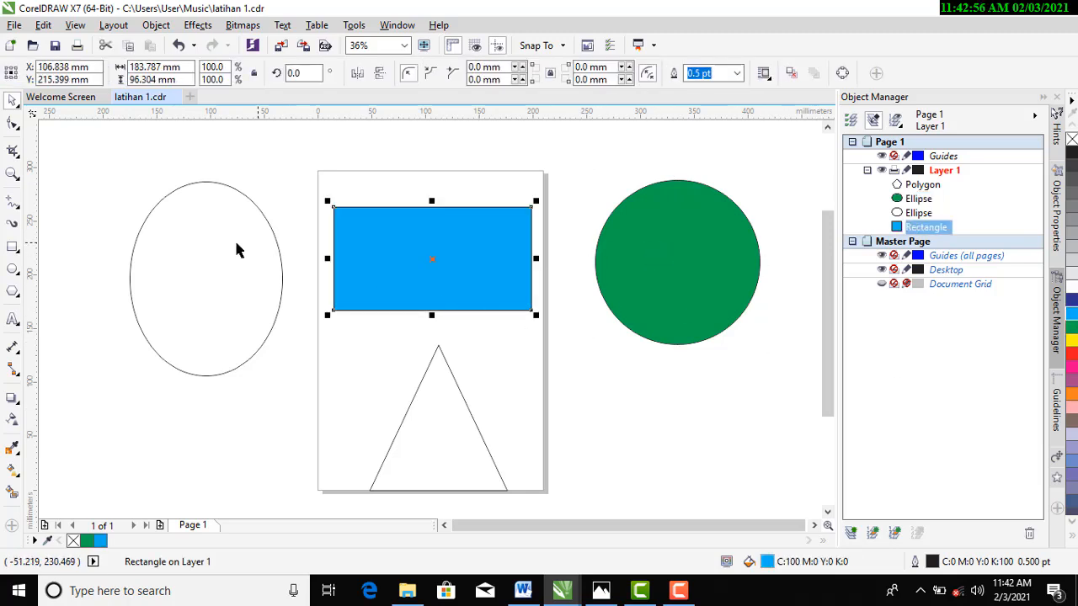
Fill the ellipse beside the page with light pink and the triangle with black
{"action": "left_click", "coordinate": [280, 249]}
{"action": "left_click", "coordinate": [1071, 294]}
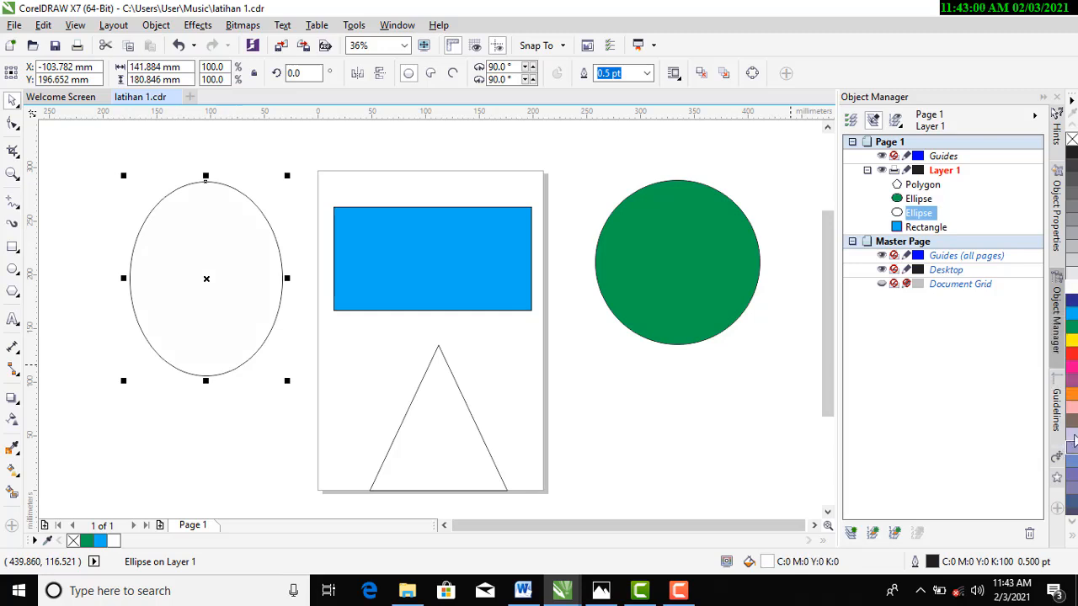
{"action": "left_click", "coordinate": [1070, 408]}
{"action": "left_click", "coordinate": [406, 412]}
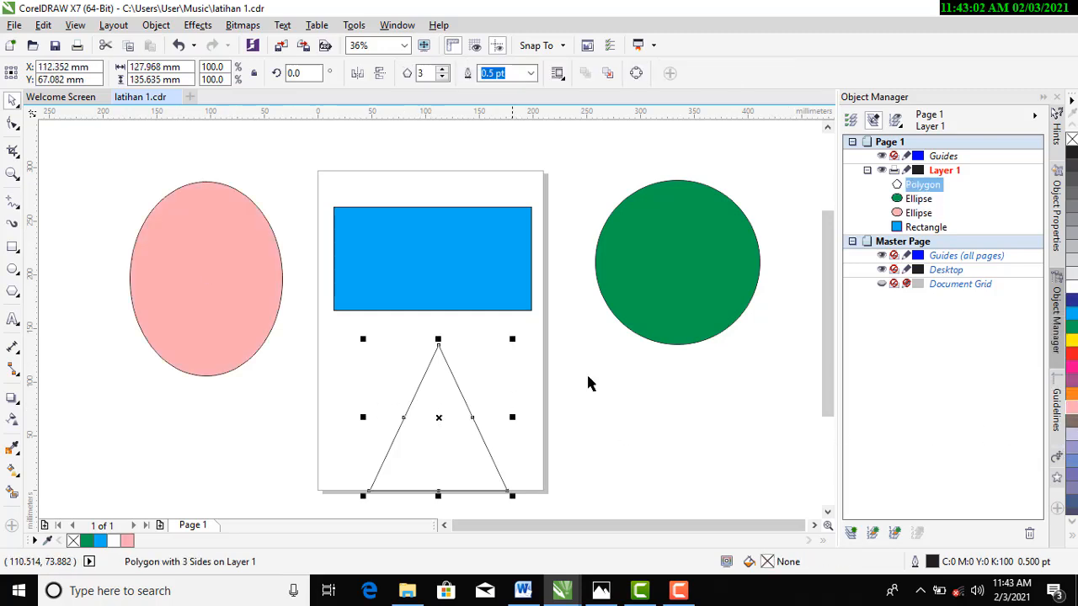
{"action": "left_click", "coordinate": [1071, 153]}
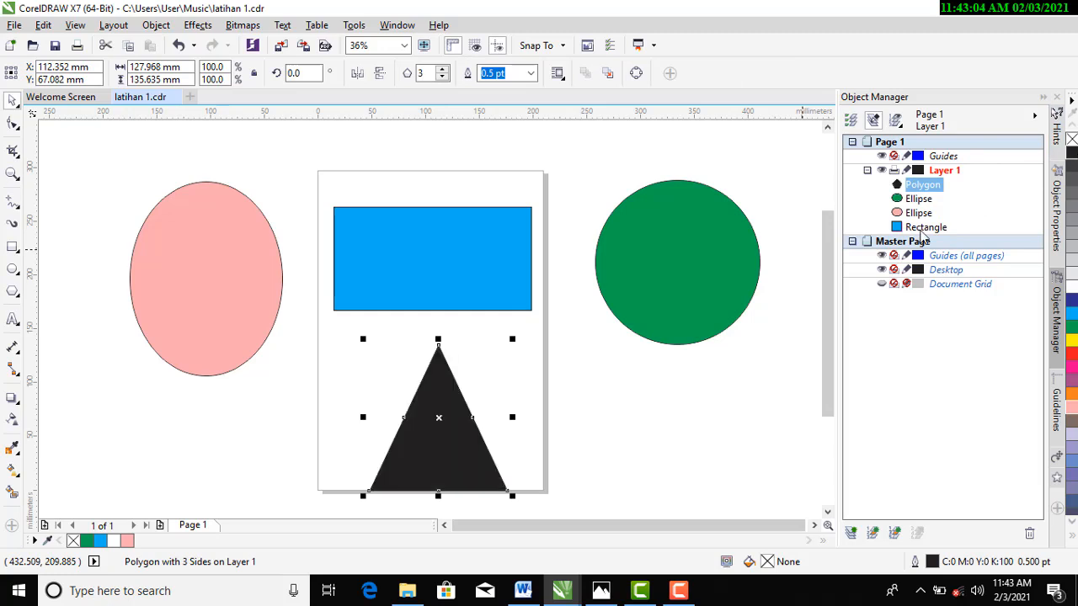
{"action": "left_click", "coordinate": [639, 375]}
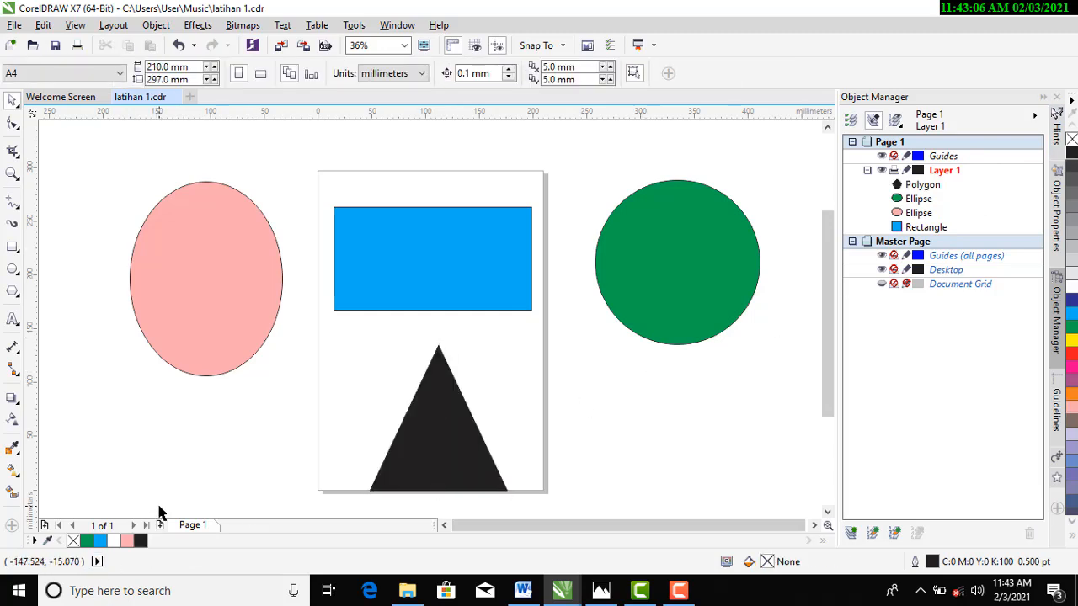
Write the two-line artistic text "lorem" / "niuiuhiuhiuhiusd" below the pink ellipse and delete it
{"action": "left_click", "coordinate": [15, 323]}
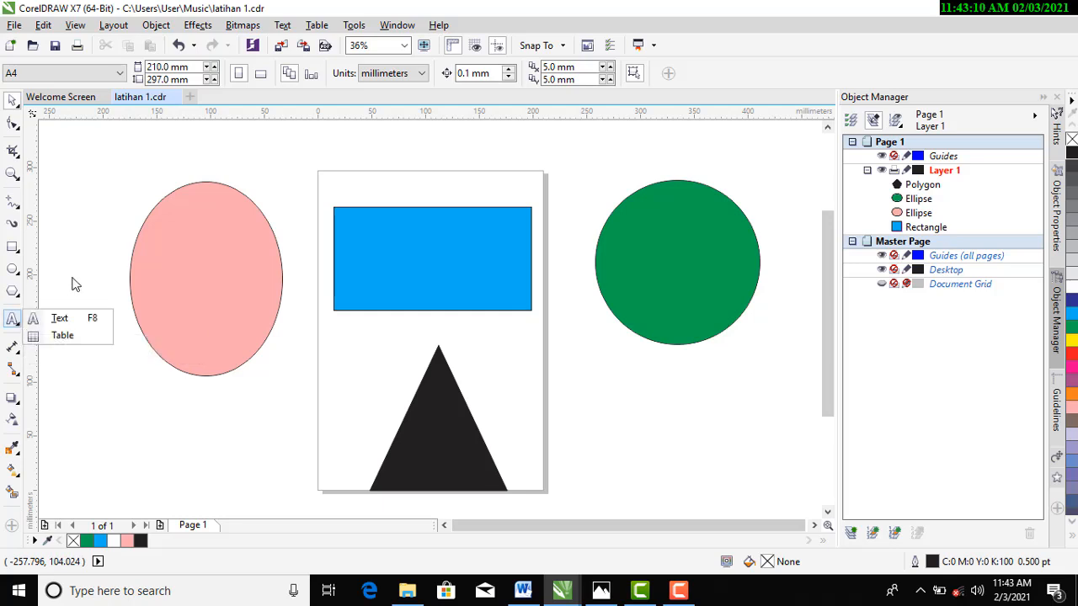
{"action": "left_click", "coordinate": [59, 318]}
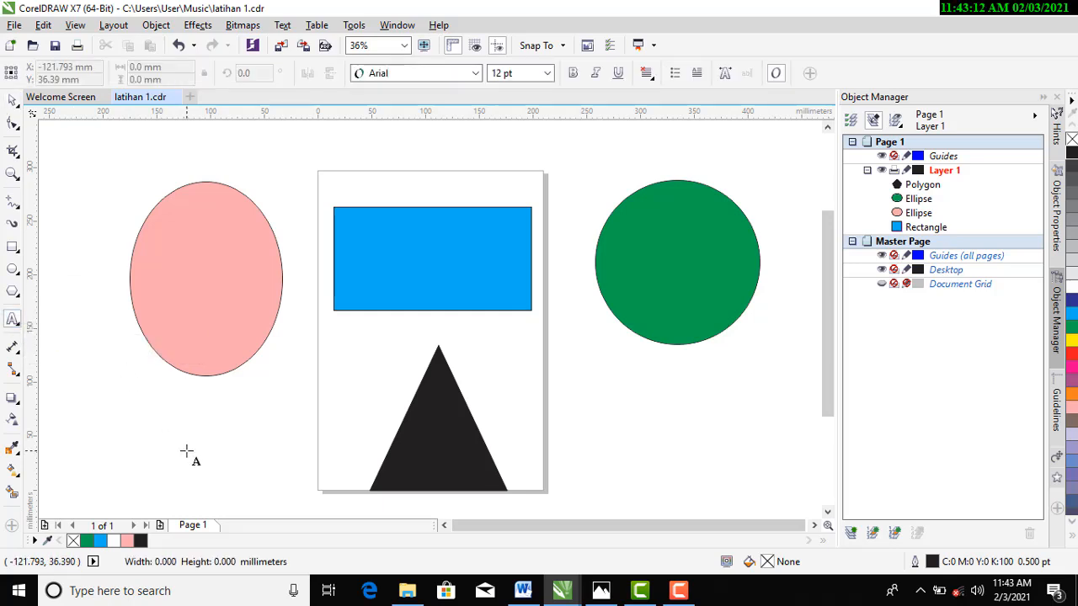
{"action": "left_click", "coordinate": [187, 445]}
{"action": "type", "text": "I"}
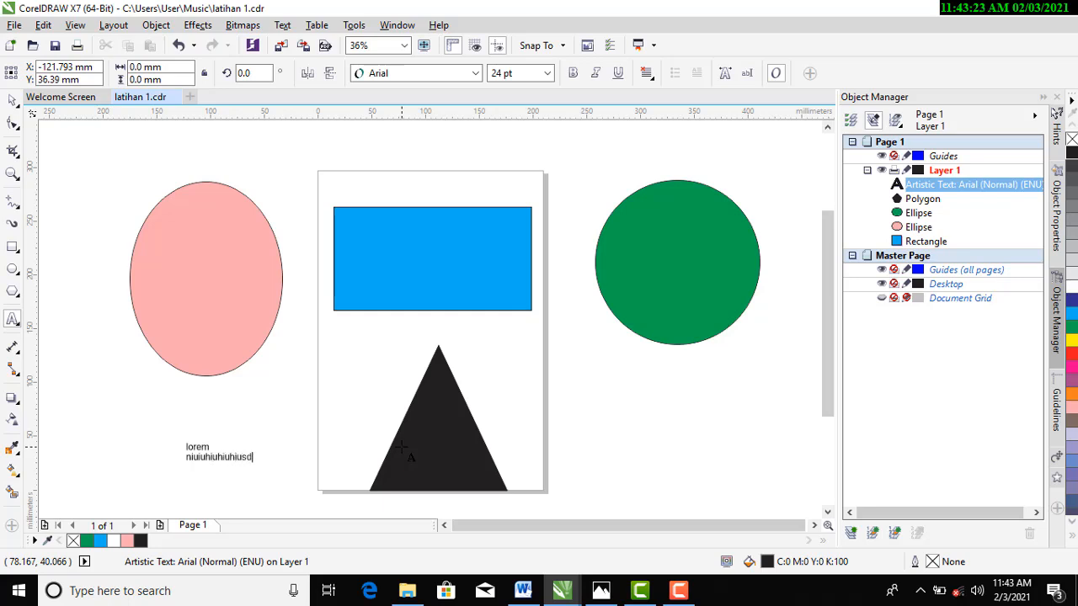
{"action": "left_click", "coordinate": [13, 99]}
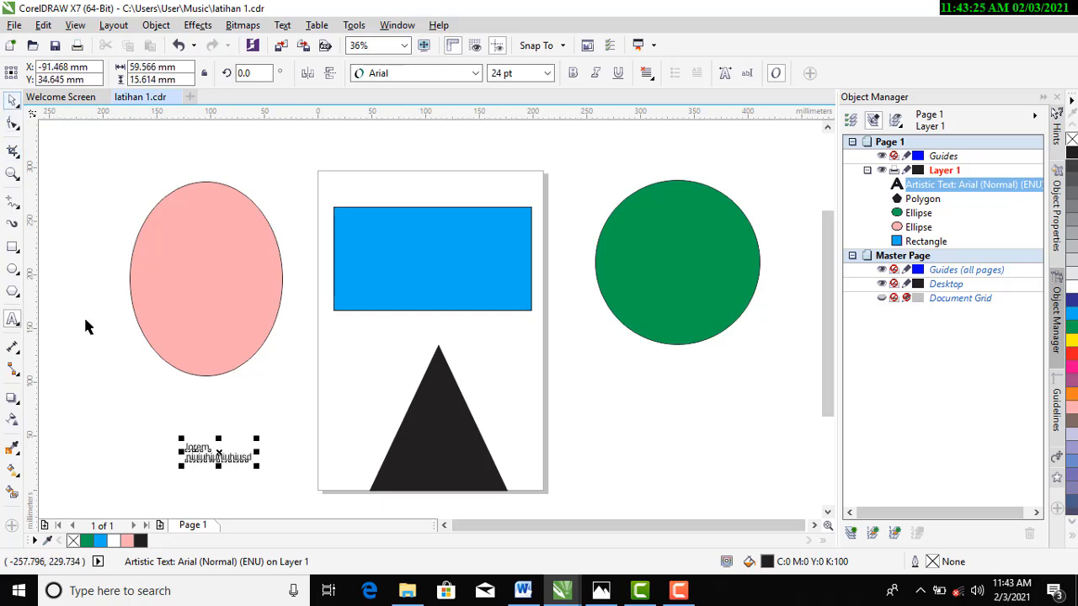
{"action": "left_click_drag", "start_coordinate": [228, 464], "coordinate": [149, 402]}
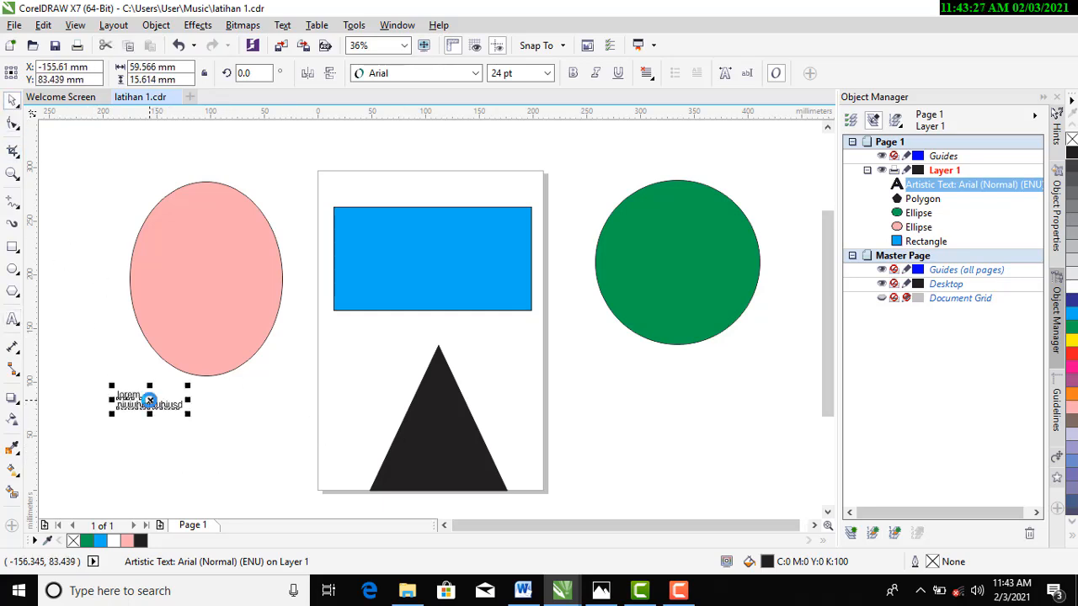
{"action": "key", "text": "Delete"}
Give the green circle beside the page a linear fountain fill running from green to white
{"action": "left_click", "coordinate": [649, 240]}
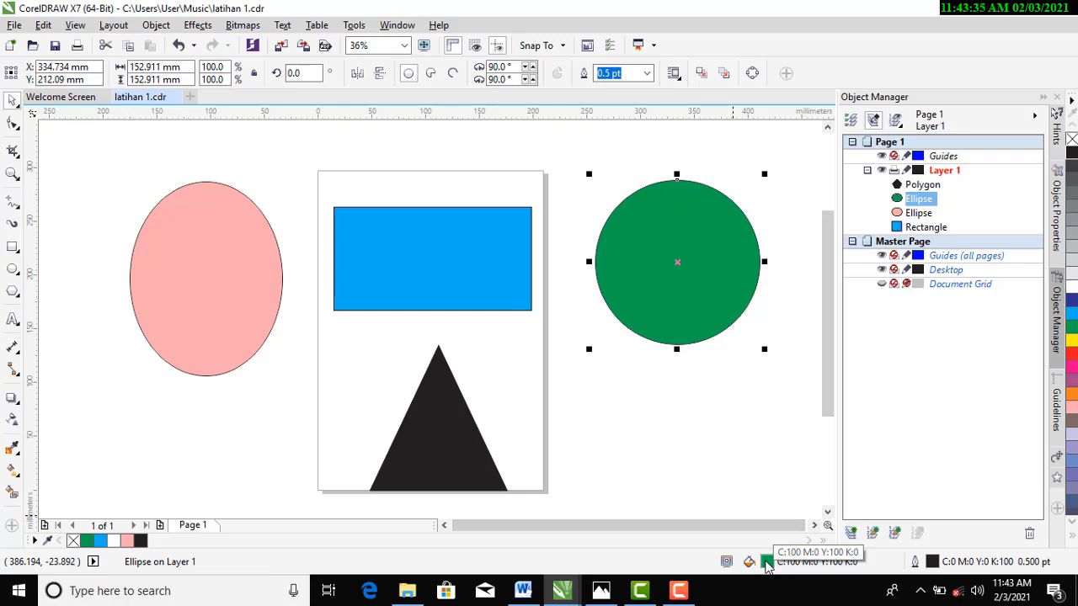
{"action": "double_click", "coordinate": [767, 562]}
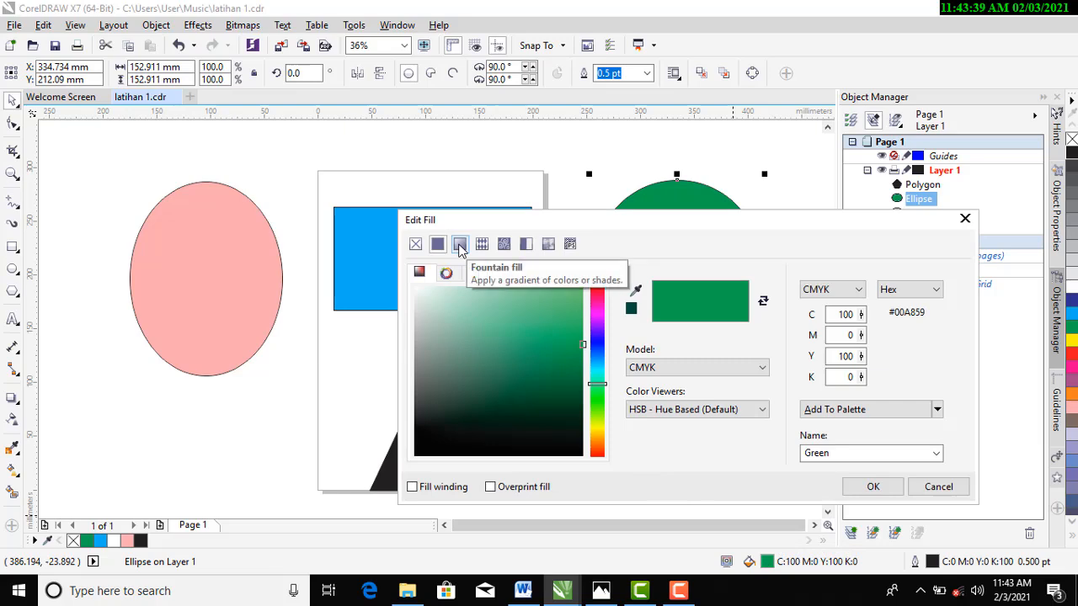
{"action": "left_click", "coordinate": [460, 245]}
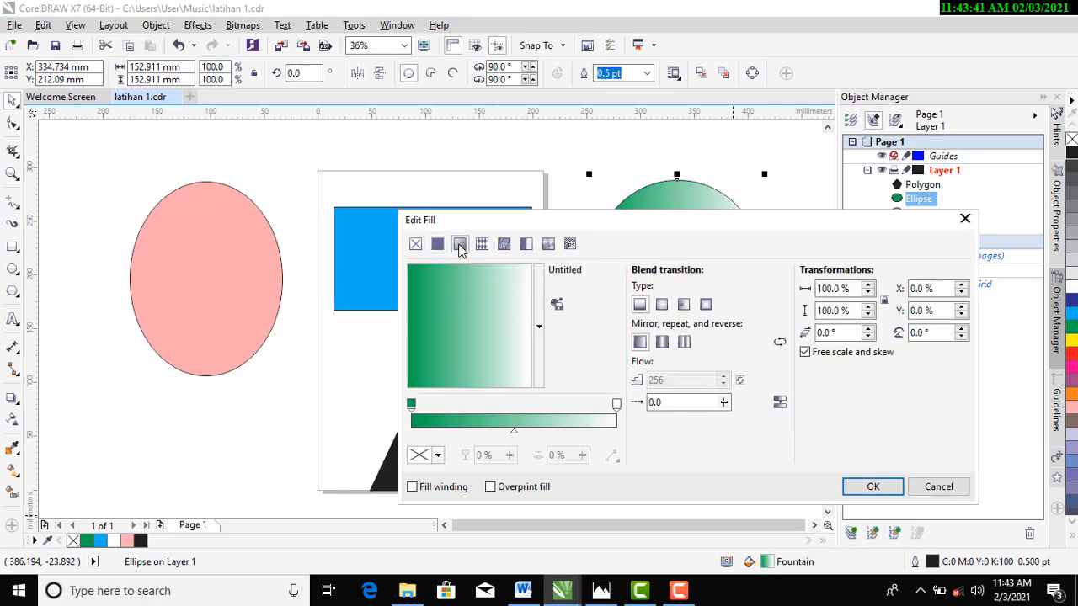
{"action": "left_click_drag", "start_coordinate": [639, 227], "coordinate": [294, 76]}
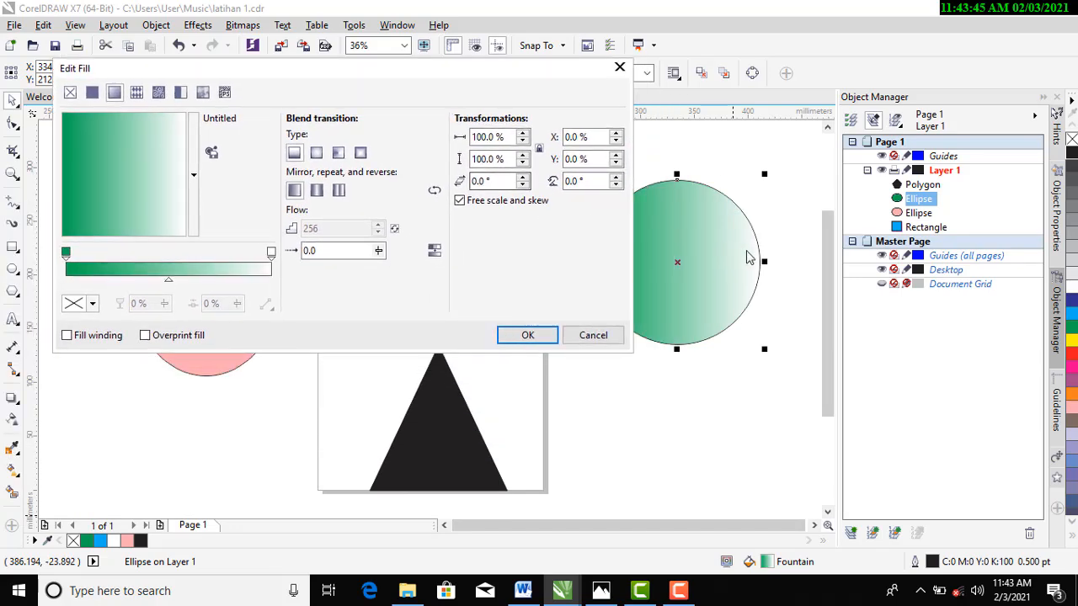
{"action": "left_click", "coordinate": [271, 252]}
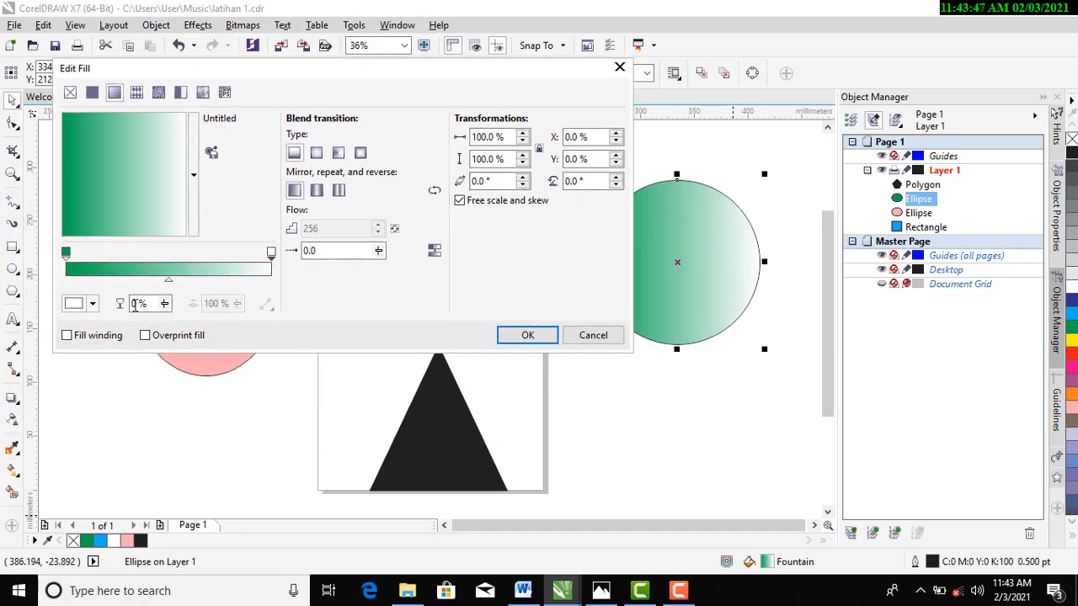
{"action": "left_click", "coordinate": [91, 304]}
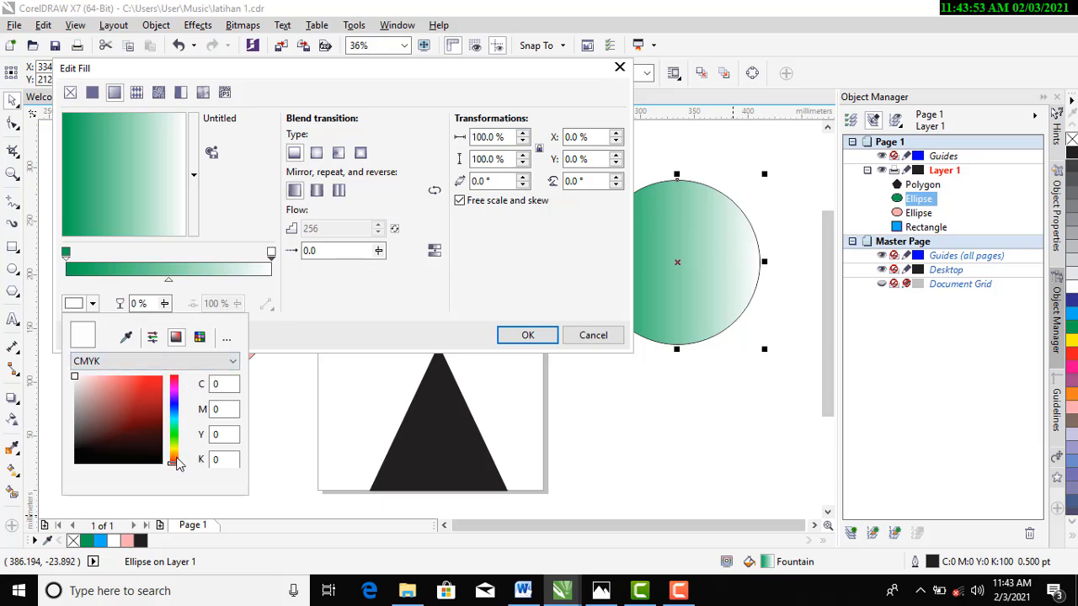
{"action": "left_click_drag", "start_coordinate": [179, 469], "coordinate": [176, 378]}
{"action": "left_click", "coordinate": [532, 335]}
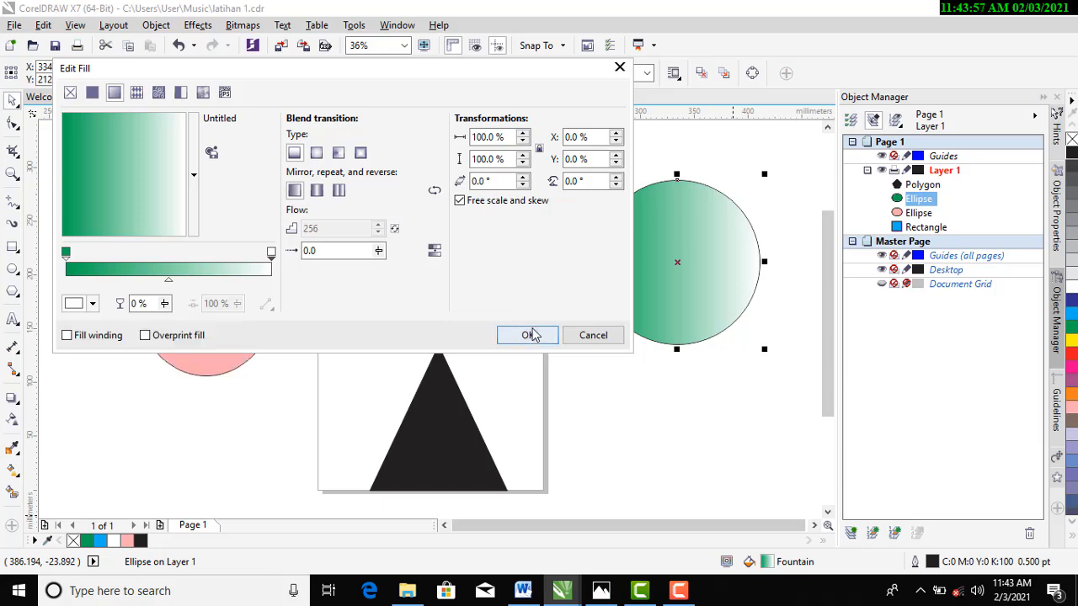
{"action": "left_click", "coordinate": [532, 336]}
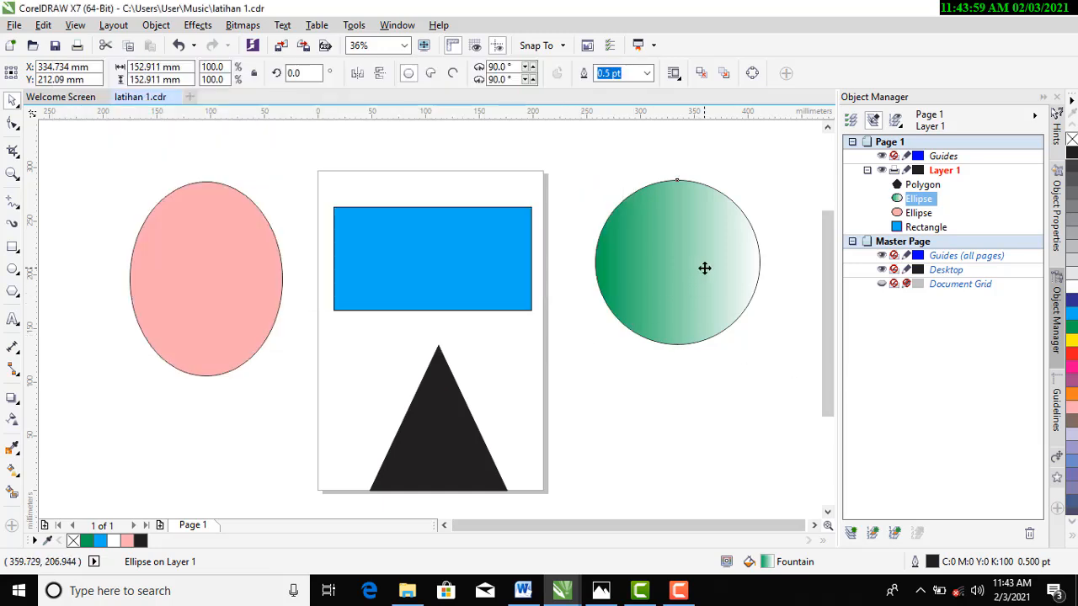
Move the gradient circle slightly down towards the page and set its gradient's end colour to red (C0 M100 Y100 K0)
{"action": "left_click_drag", "start_coordinate": [702, 270], "coordinate": [685, 325]}
{"action": "double_click", "coordinate": [770, 564]}
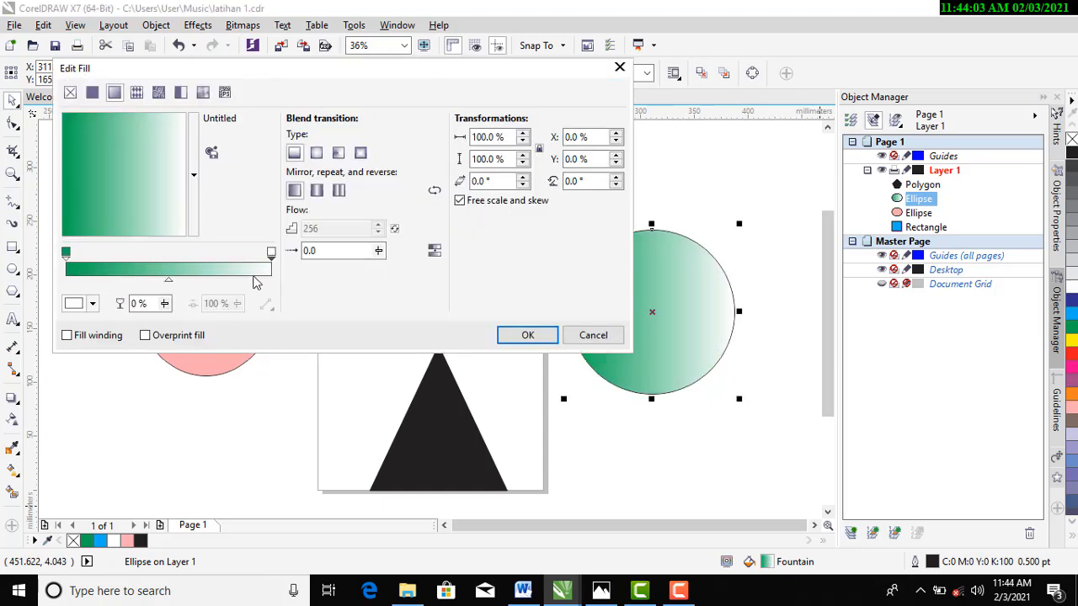
{"action": "left_click", "coordinate": [93, 303]}
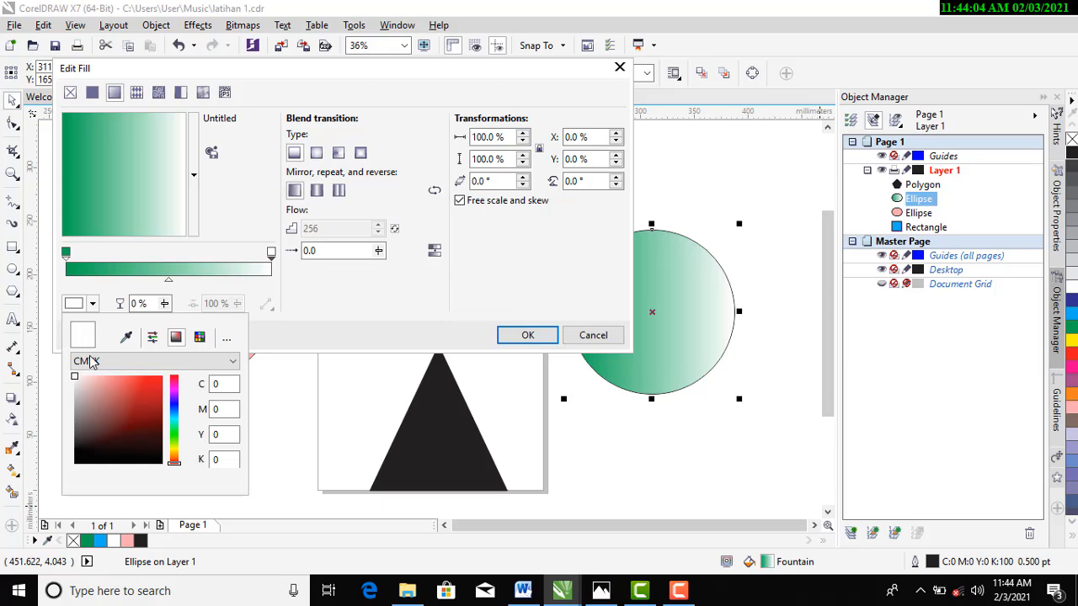
{"action": "left_click", "coordinate": [174, 377]}
{"action": "left_click", "coordinate": [112, 376]}
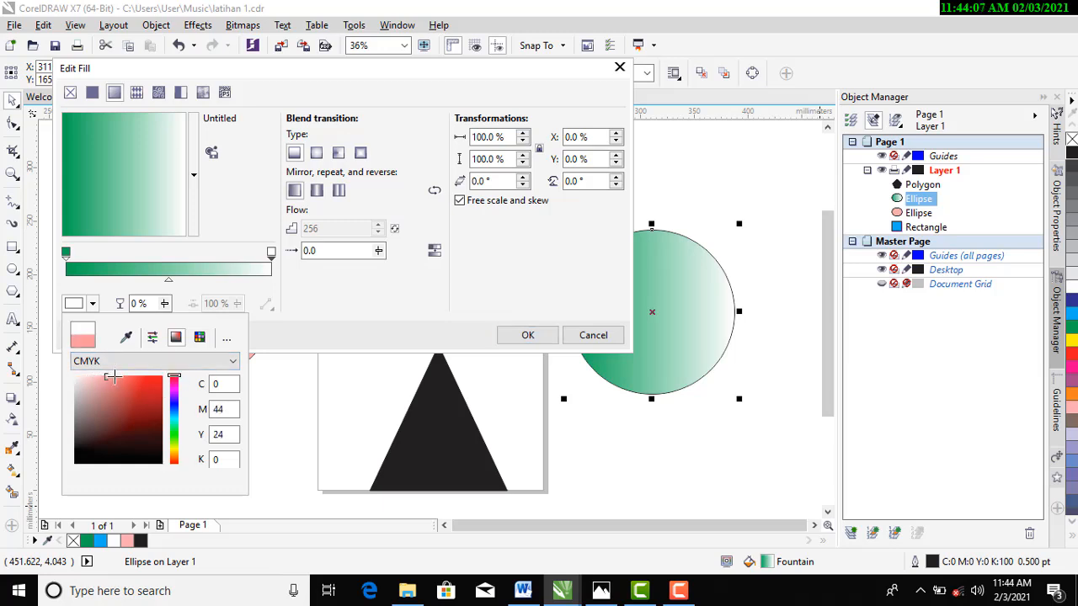
{"action": "left_click_drag", "start_coordinate": [112, 376], "coordinate": [162, 377]}
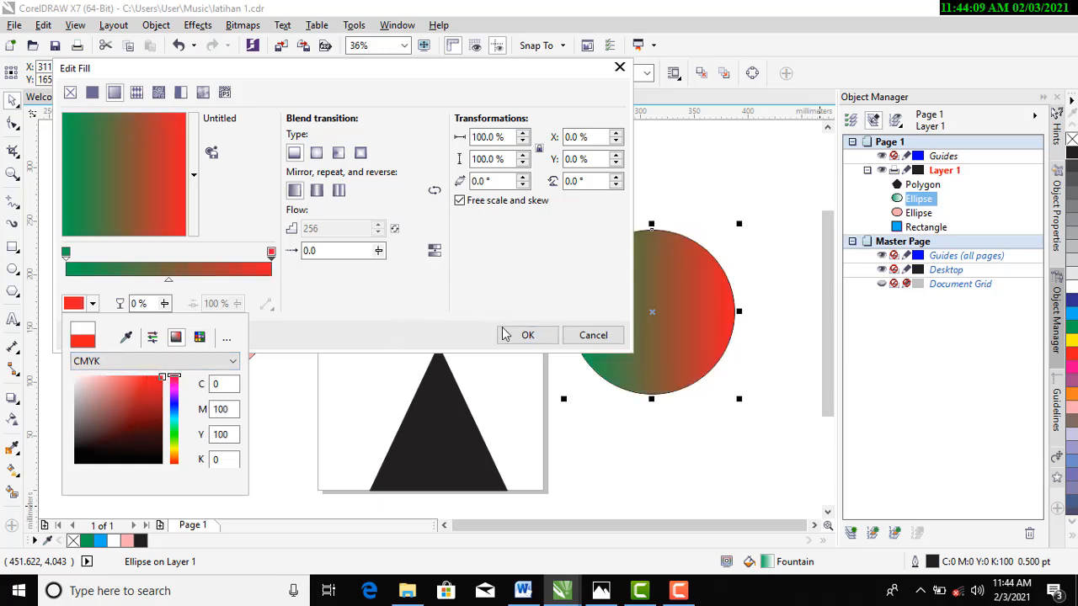
{"action": "left_click", "coordinate": [524, 334]}
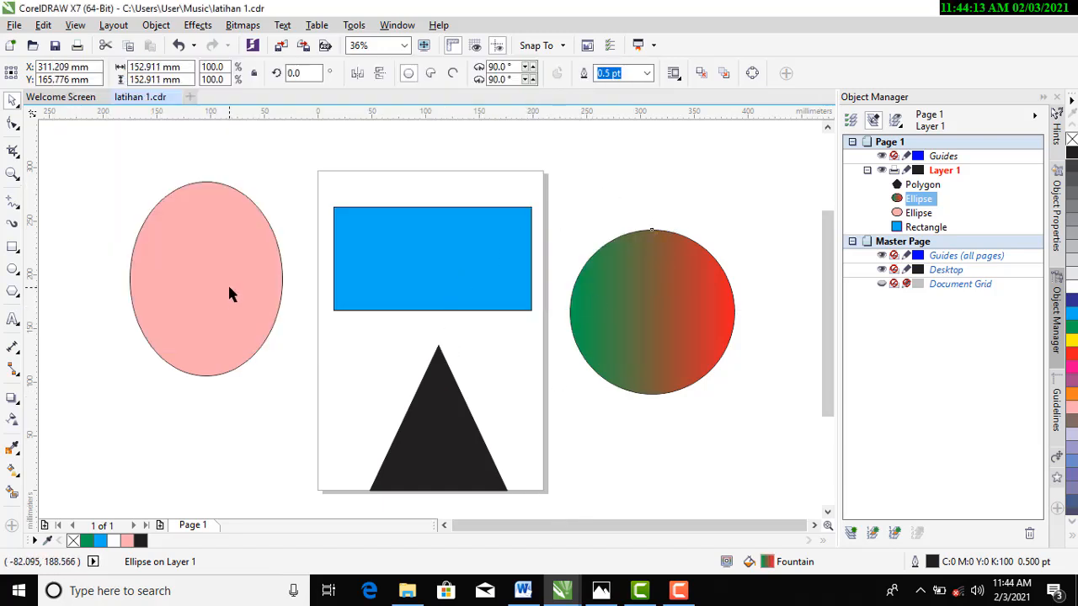
Import the photo "sebuah-foto-pre-wedding-minimalis-dengan-warna-netral-3.jpg" from the Documents folder "bahan" and place it small at the pink ellipse's upper left
{"action": "left_click", "coordinate": [13, 26]}
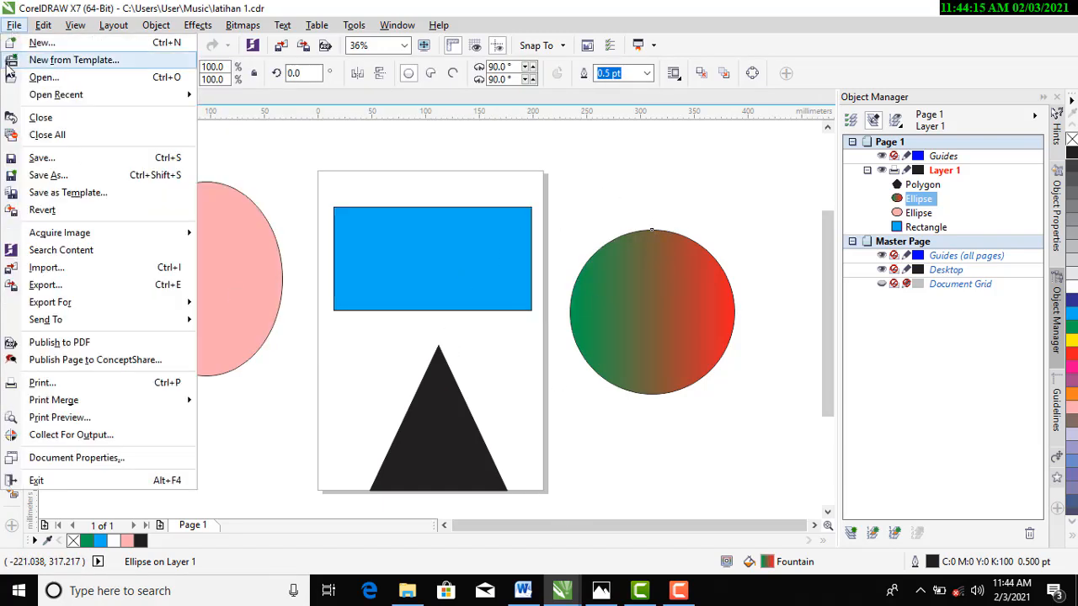
{"action": "left_click", "coordinate": [87, 271]}
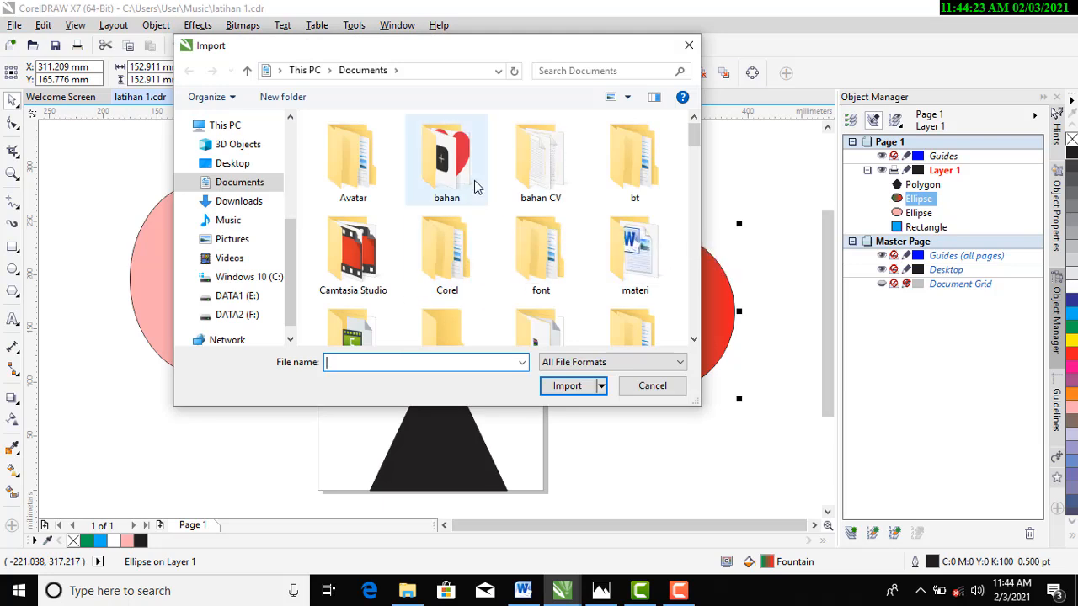
{"action": "double_click", "coordinate": [474, 186]}
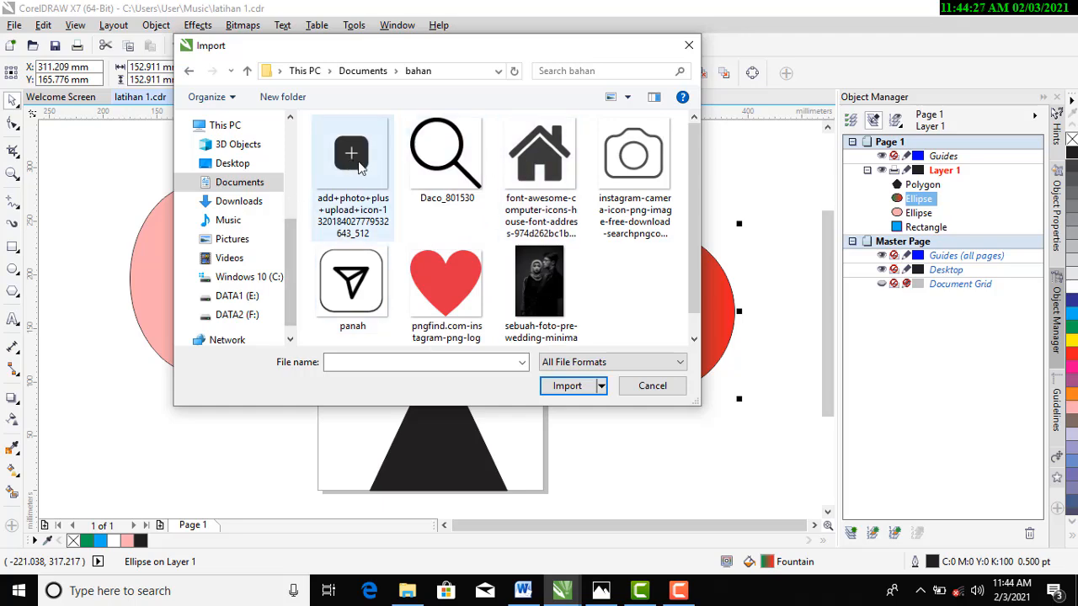
{"action": "double_click", "coordinate": [539, 282]}
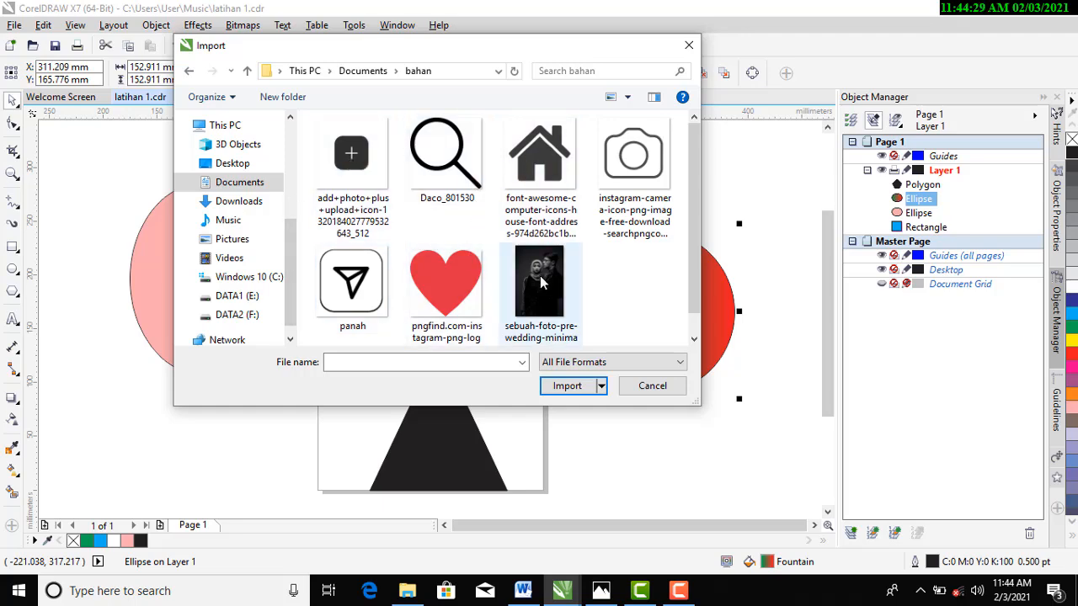
{"action": "left_click", "coordinate": [85, 167]}
{"action": "left_click", "coordinate": [118, 237]}
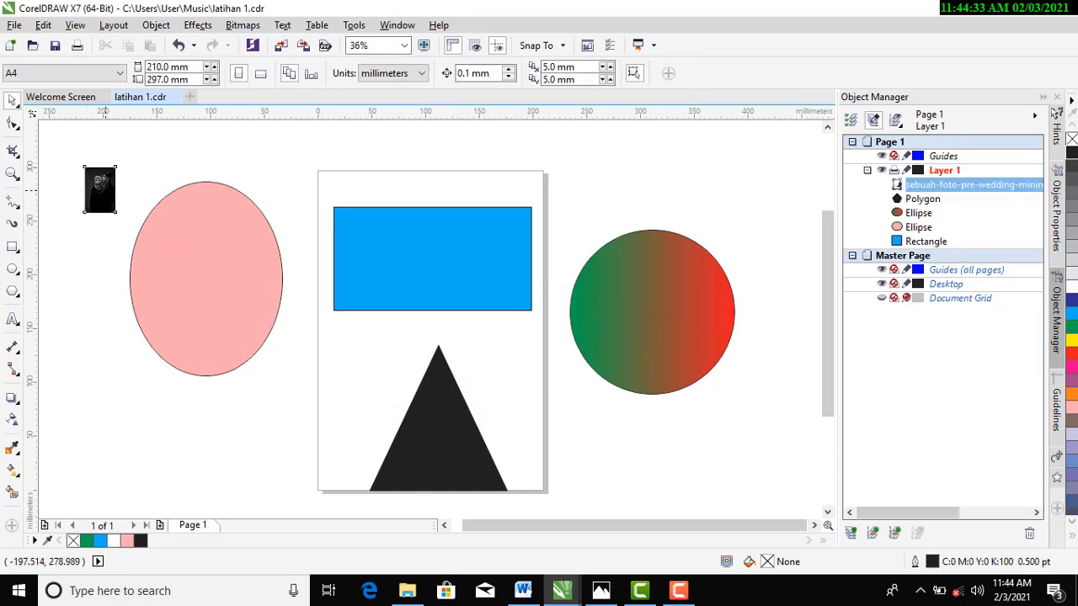
Enlarge the imported photo proportionally to about 139 × 207 mm and move it down between the pink ellipse and the triangle
{"action": "left_click", "coordinate": [109, 207]}
{"action": "left_click_drag", "start_coordinate": [116, 212], "coordinate": [360, 397]}
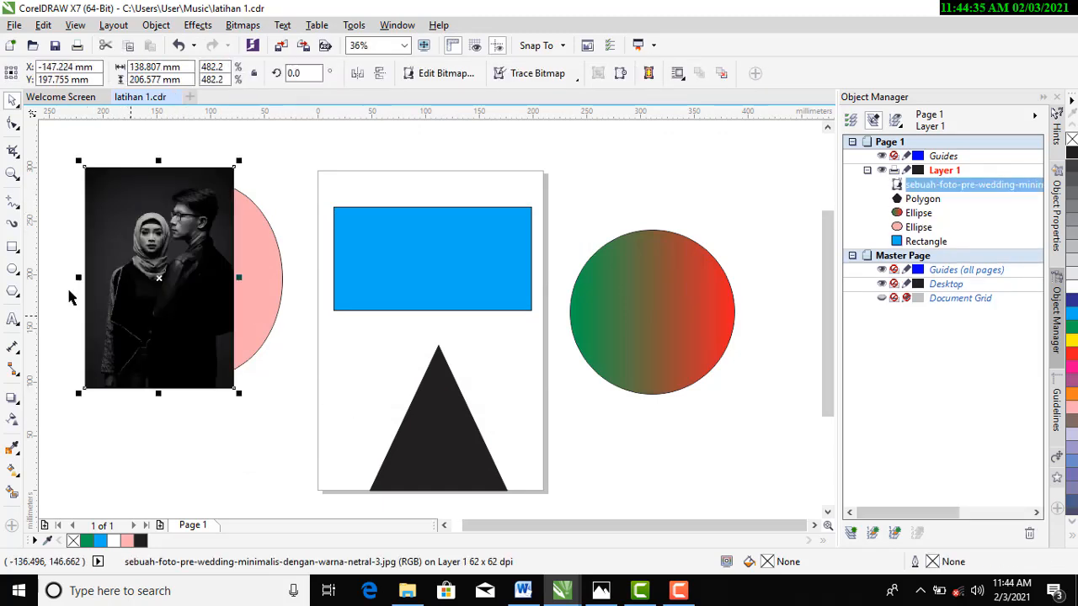
{"action": "left_click_drag", "start_coordinate": [163, 283], "coordinate": [301, 433]}
{"action": "left_click", "coordinate": [543, 214]}
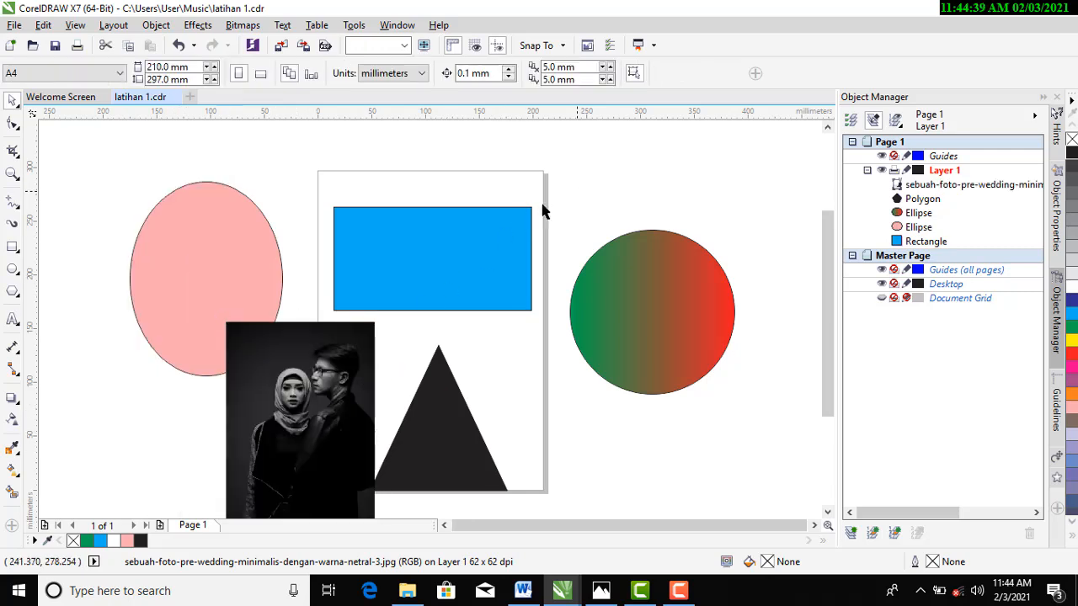
Move the triangle to the page's lower right edge and the rectangle above the circle, and place the photo in the page's upper left corner
{"action": "left_click", "coordinate": [444, 256]}
{"action": "left_click_drag", "start_coordinate": [458, 391], "coordinate": [535, 482]}
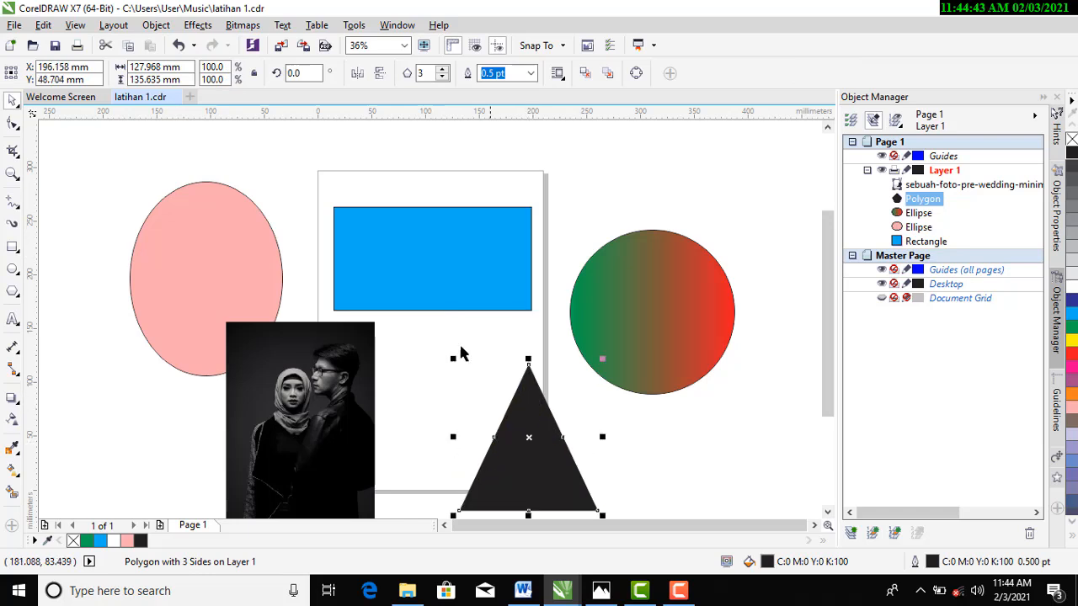
{"action": "left_click_drag", "start_coordinate": [427, 270], "coordinate": [637, 185]}
{"action": "left_click", "coordinate": [639, 182]}
{"action": "left_click", "coordinate": [528, 216]}
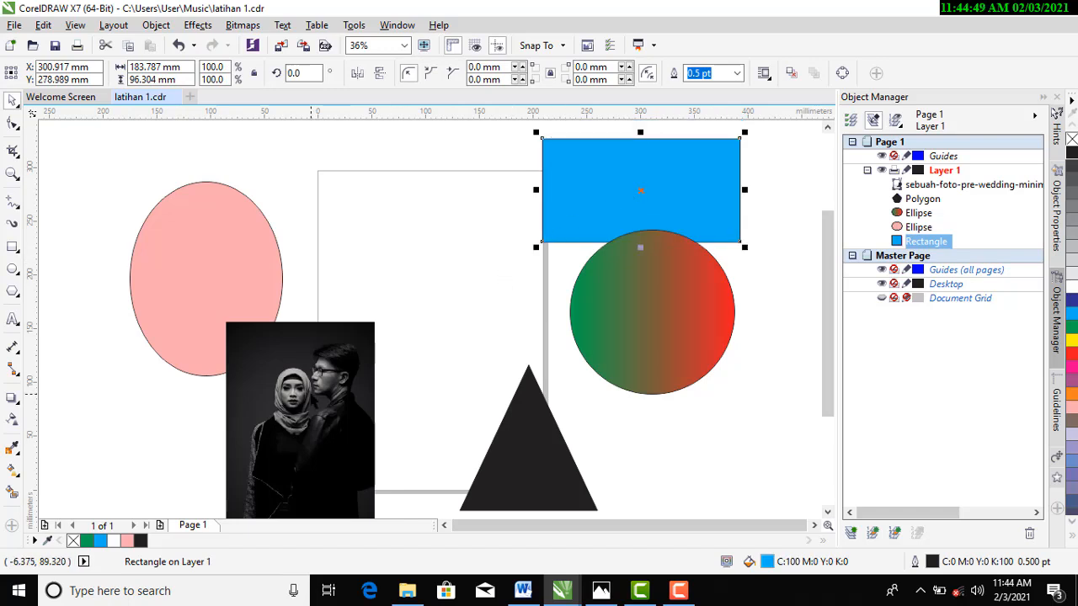
{"action": "left_click_drag", "start_coordinate": [311, 395], "coordinate": [405, 245]}
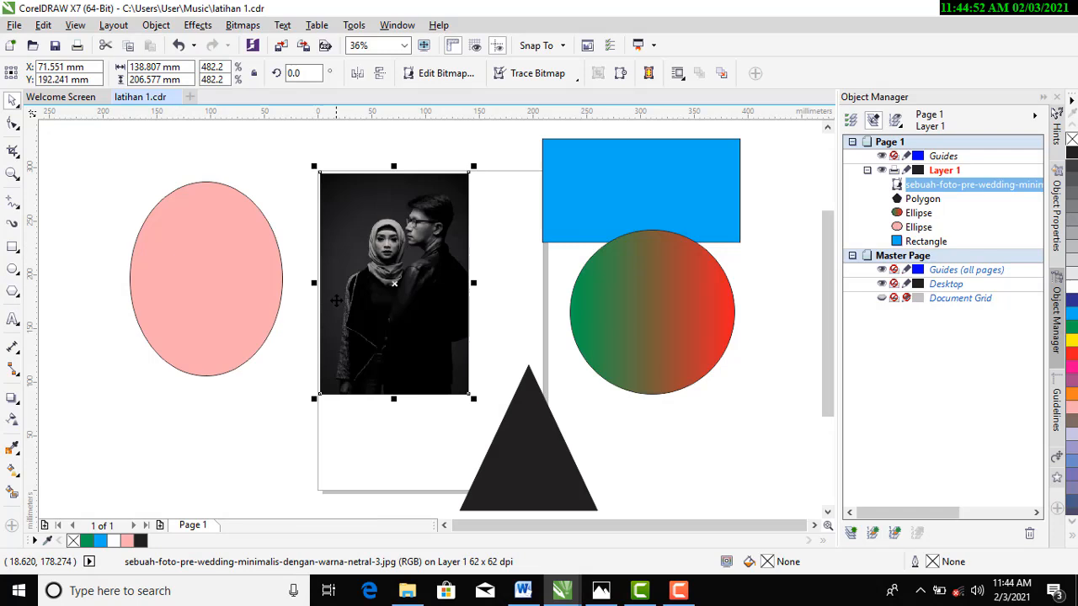
{"action": "left_click", "coordinate": [269, 351]}
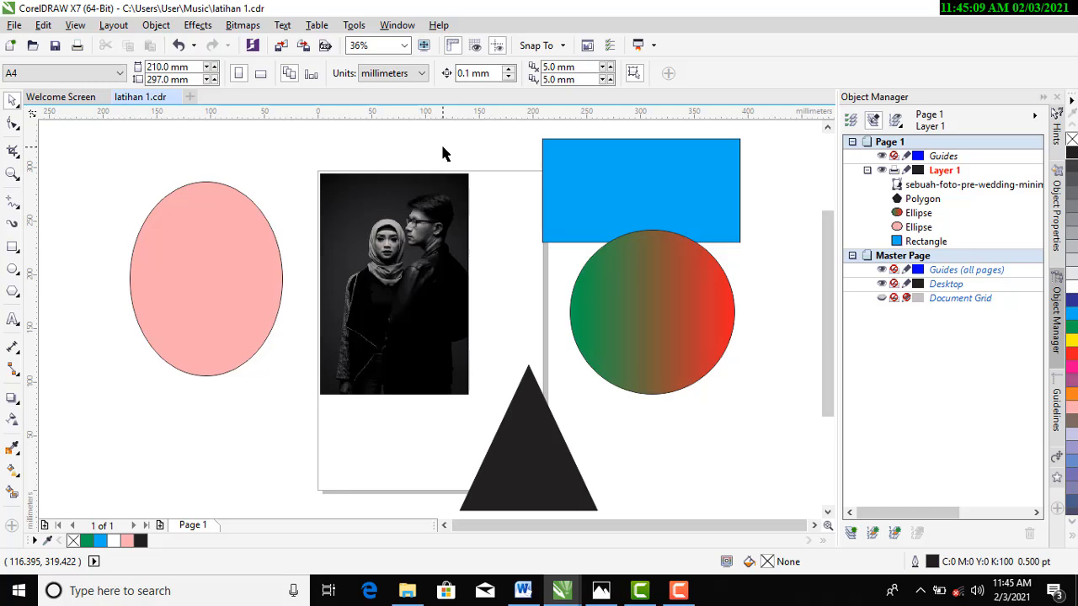
{"action": "left_click", "coordinate": [678, 590]}
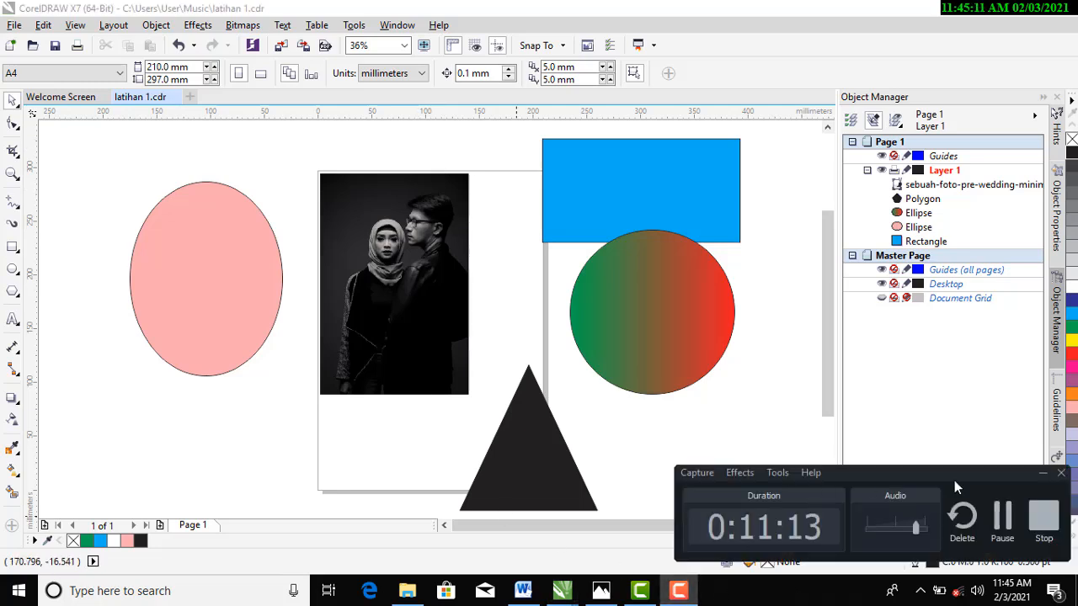